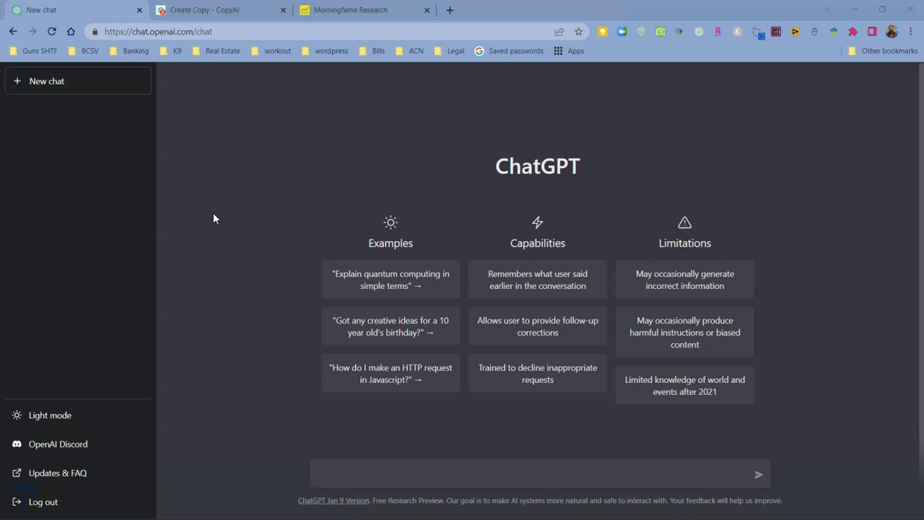
{"action": "left_click", "coordinate": [214, 215]}
{"action": "left_click", "coordinate": [200, 13]}
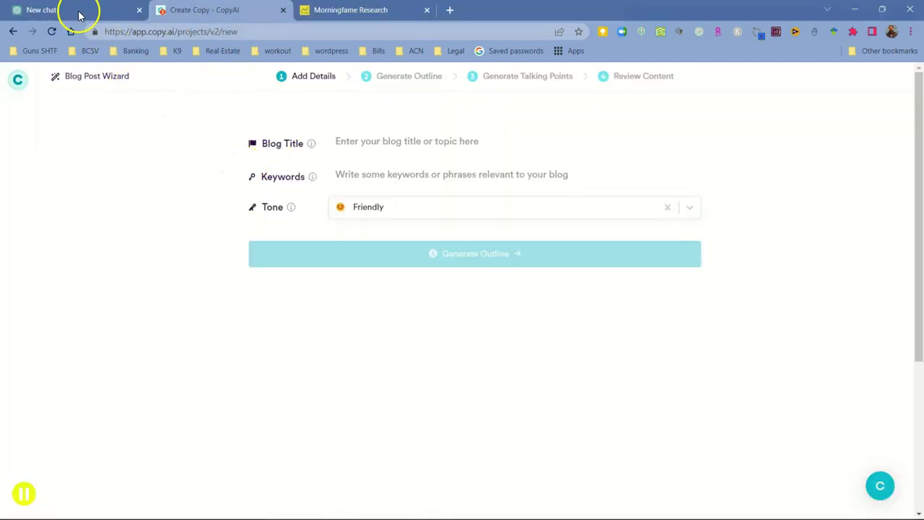
{"action": "left_click", "coordinate": [79, 16]}
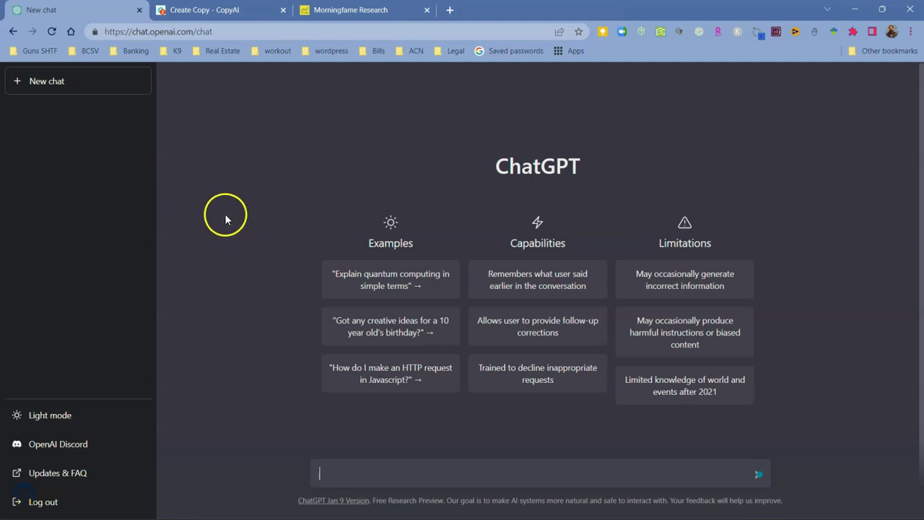
- Ask ChatGPT "Selling your Connecticut home" and read through its answer
{"action": "left_click", "coordinate": [388, 476]}
{"action": "type", "text": "ng your Connecticut home"}
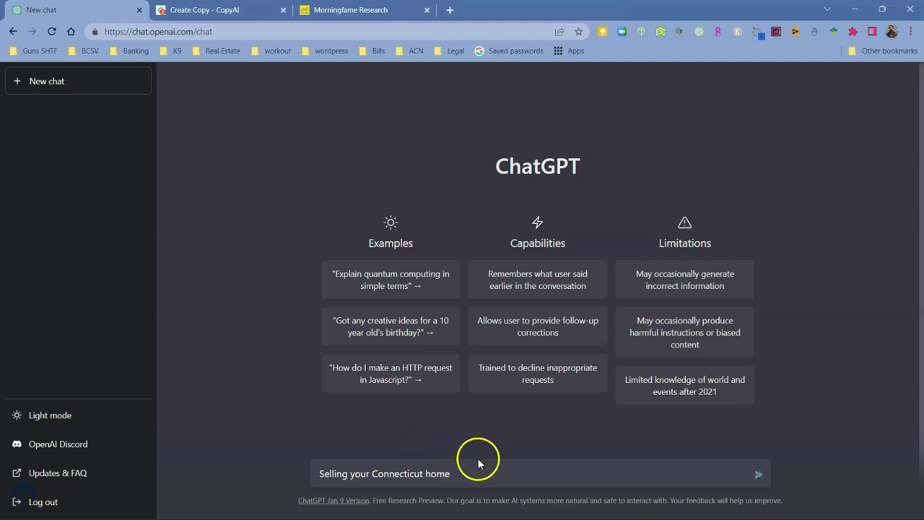
{"action": "key", "text": "Return"}
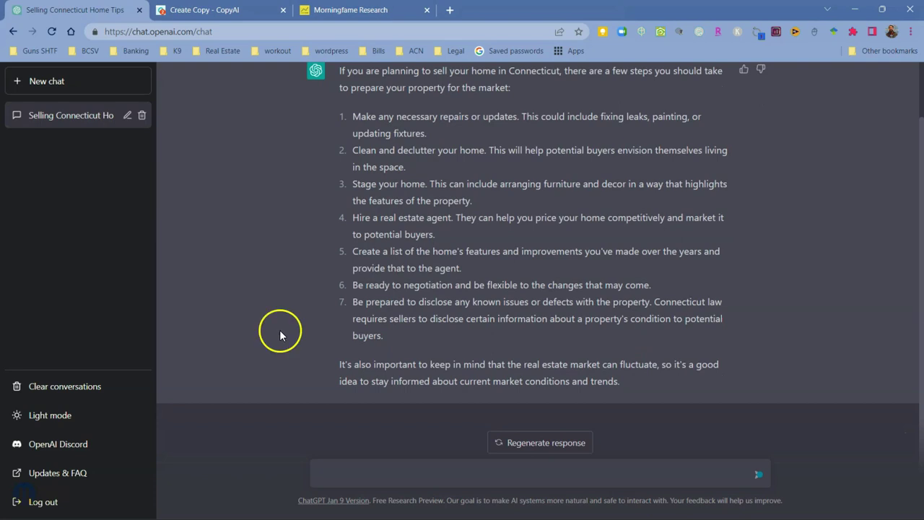
{"action": "scroll", "coordinate": [421, 339], "scroll_direction": "up", "scroll_amount": 1}
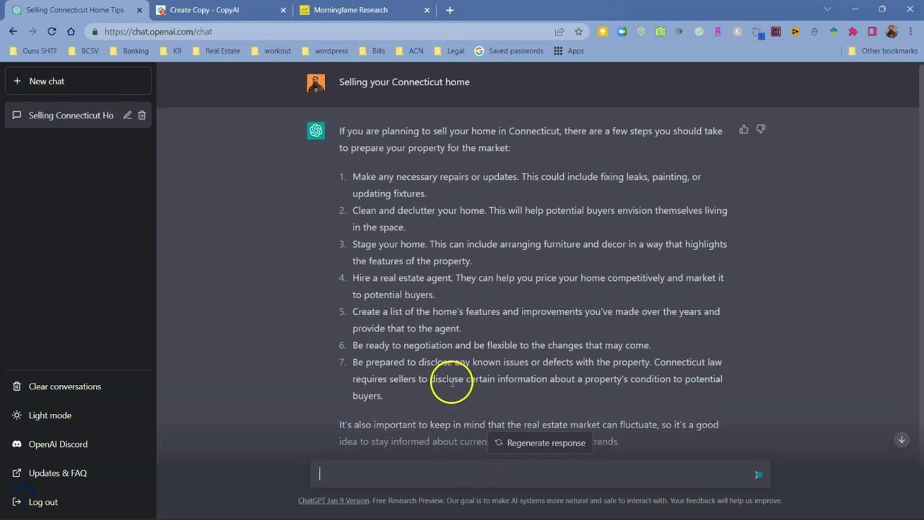
{"action": "scroll", "coordinate": [422, 346], "scroll_direction": "down", "scroll_amount": 1}
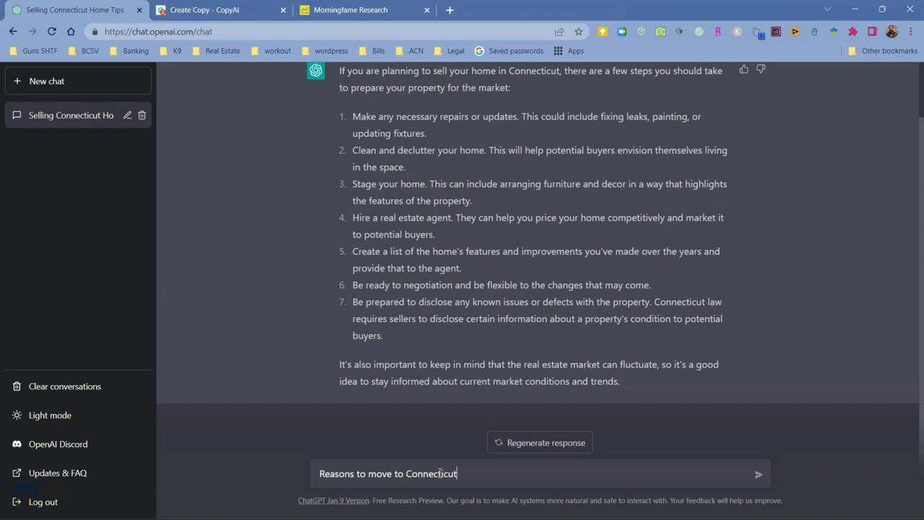
- Send the prompt "Reasons to move to Connecticut" in the same chat and review the list of reasons
{"action": "key", "text": "Return"}
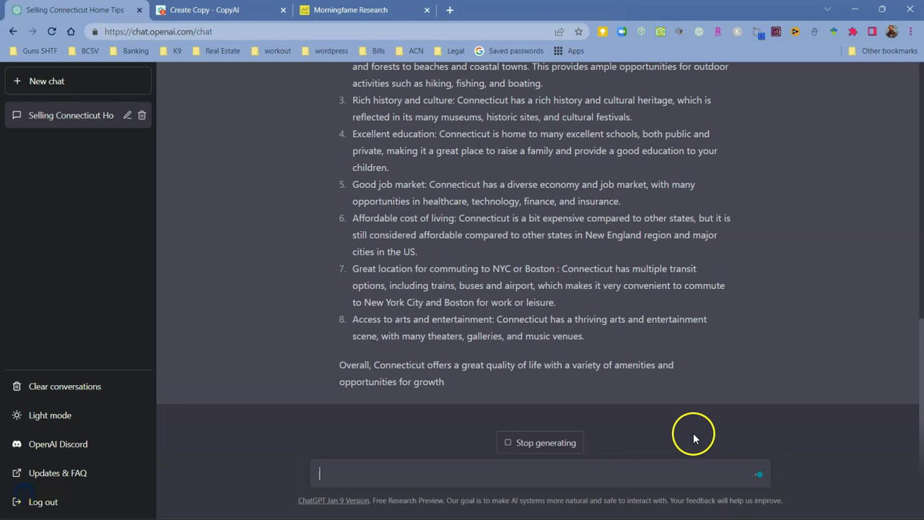
{"action": "scroll", "coordinate": [472, 347], "scroll_direction": "up", "scroll_amount": 6}
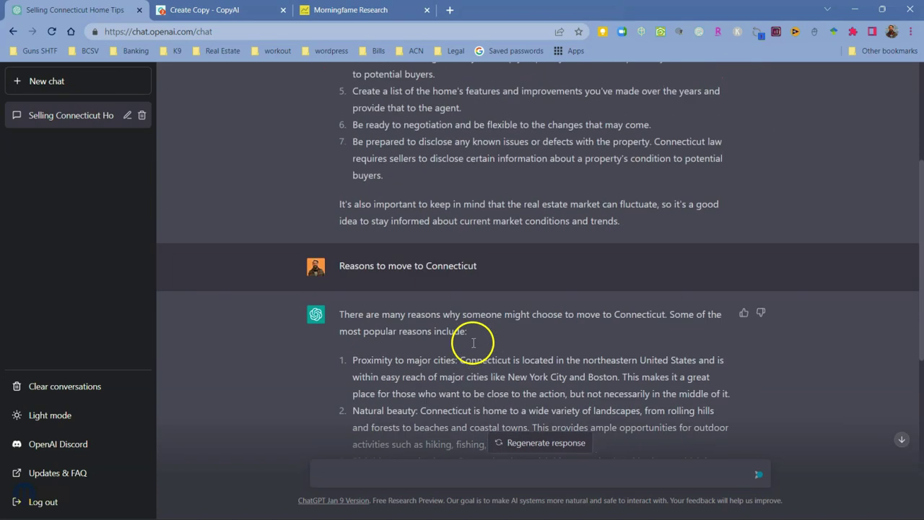
{"action": "scroll", "coordinate": [472, 347], "scroll_direction": "down", "scroll_amount": 1}
{"action": "scroll", "coordinate": [471, 341], "scroll_direction": "down", "scroll_amount": 1}
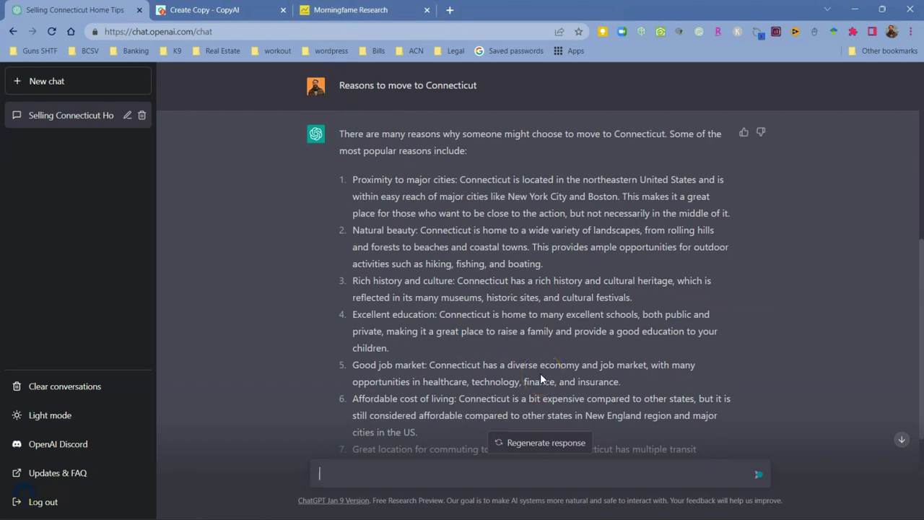
- Switch to Morningfame Research and submit the suggested video topic "top 10 reasons not to move to connecticut" for Step #2
{"action": "left_click", "coordinate": [333, 11]}
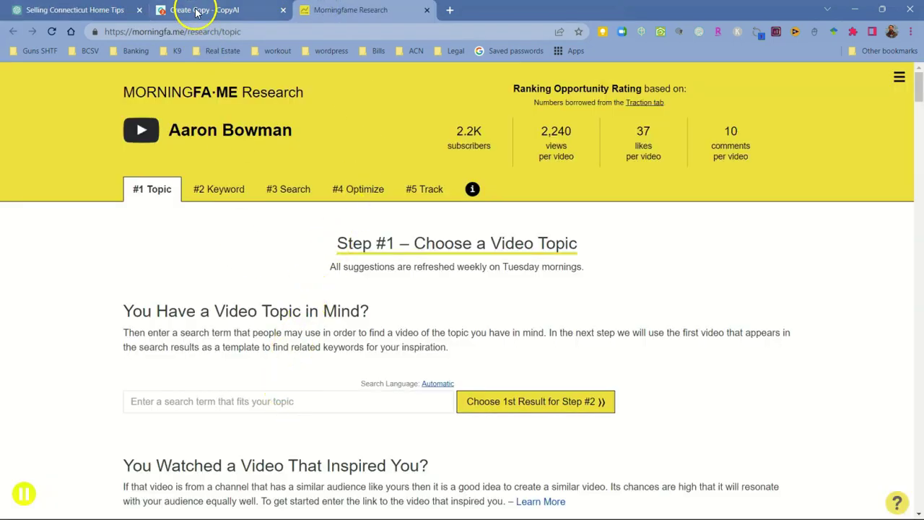
{"action": "left_click", "coordinate": [326, 401]}
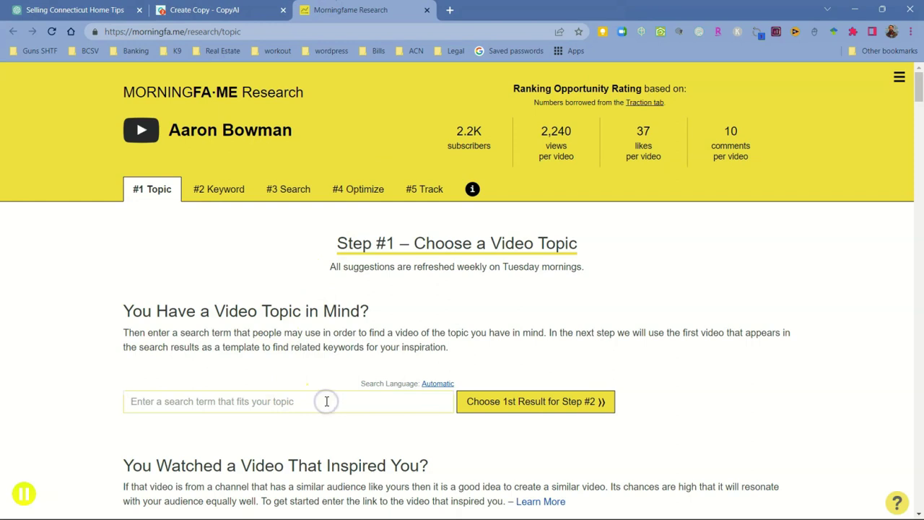
{"action": "type", "text": "Top reasons to"}
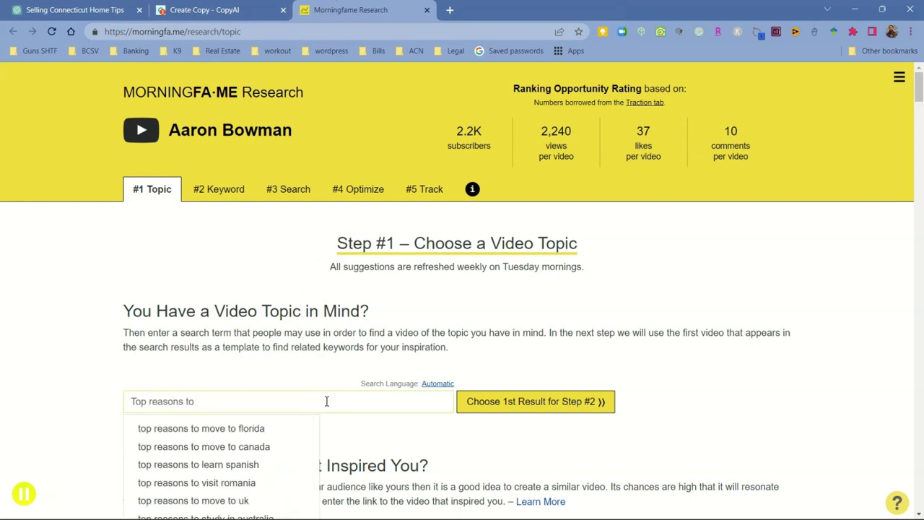
{"action": "type", "text": " move to Conn"}
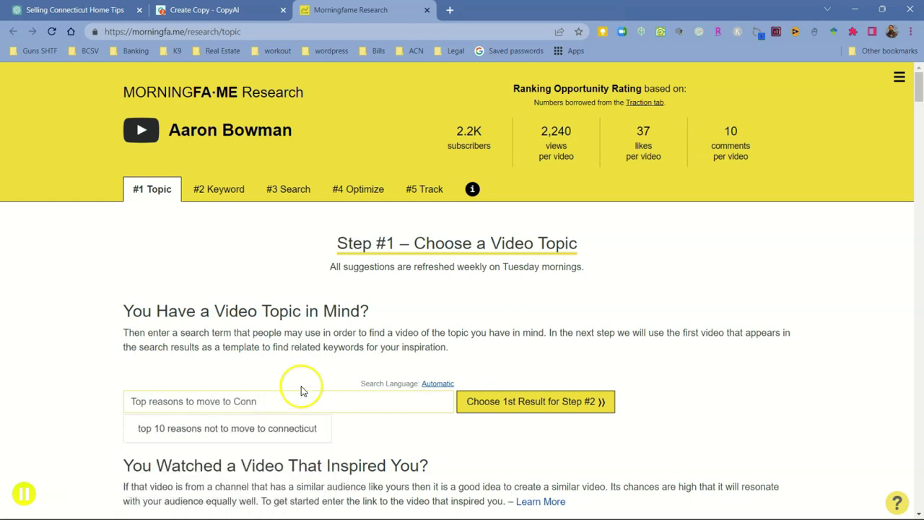
{"action": "left_click", "coordinate": [286, 428]}
{"action": "scroll", "coordinate": [161, 408], "scroll_direction": "down", "scroll_amount": 2}
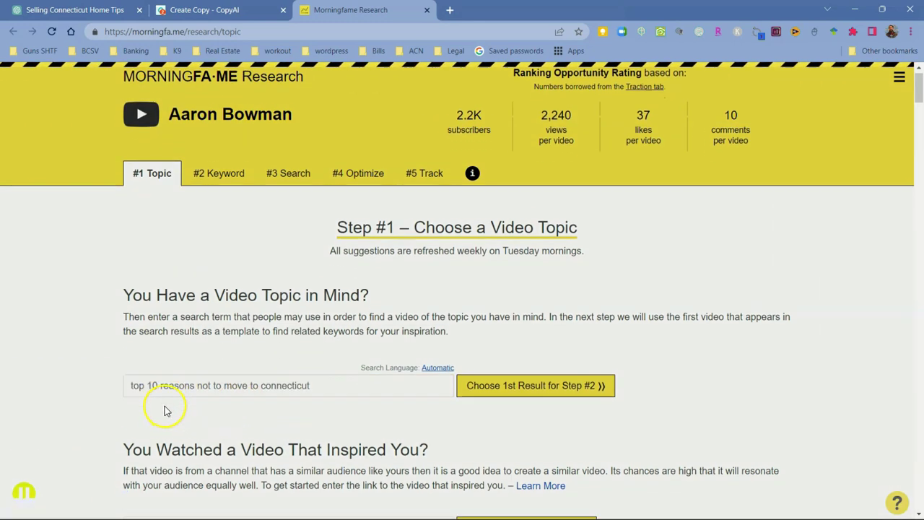
{"action": "key", "text": "Return"}
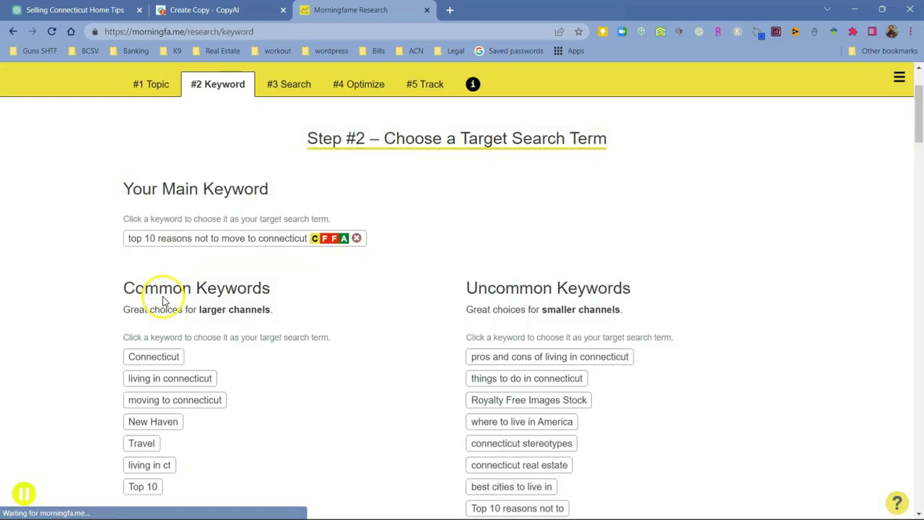
- Choose the main keyword "top 10 reasons not to move to connecticut" for Step #3 and check its ranking opportunity rating
{"action": "left_click", "coordinate": [156, 239]}
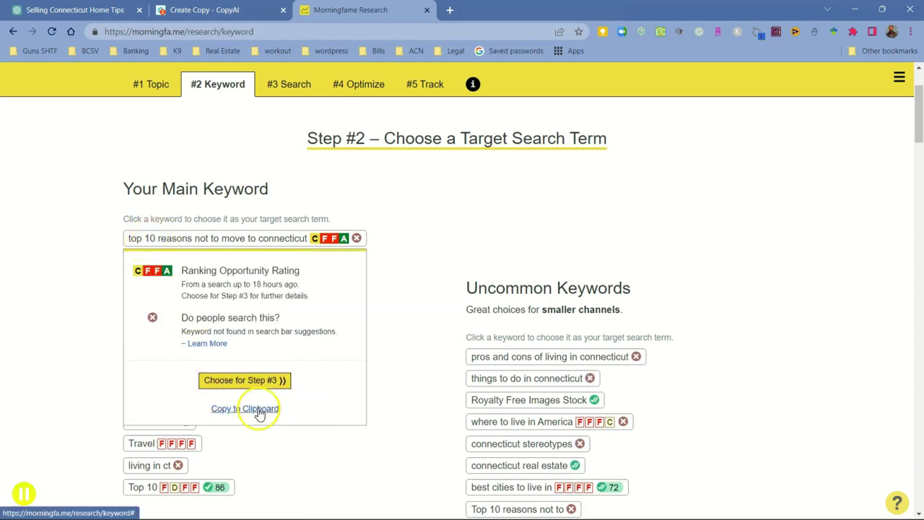
{"action": "left_click", "coordinate": [254, 380]}
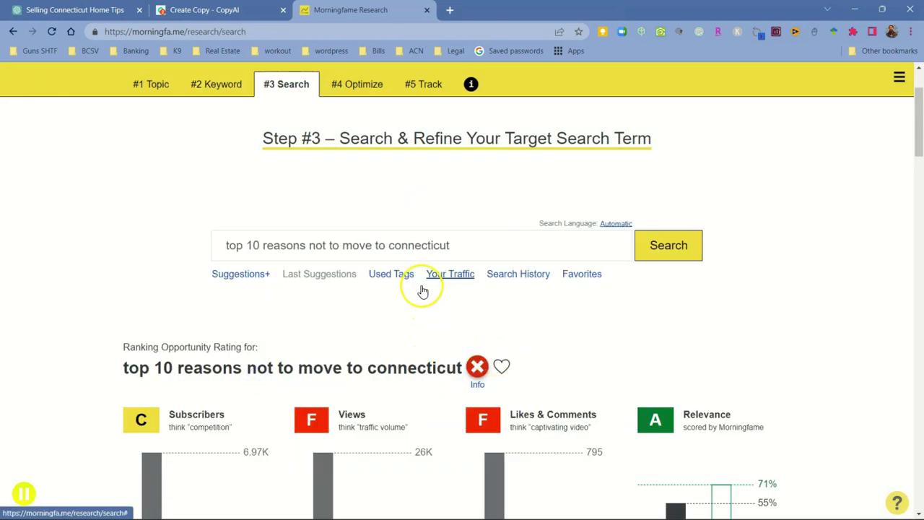
{"action": "scroll", "coordinate": [415, 279], "scroll_direction": "down", "scroll_amount": 2}
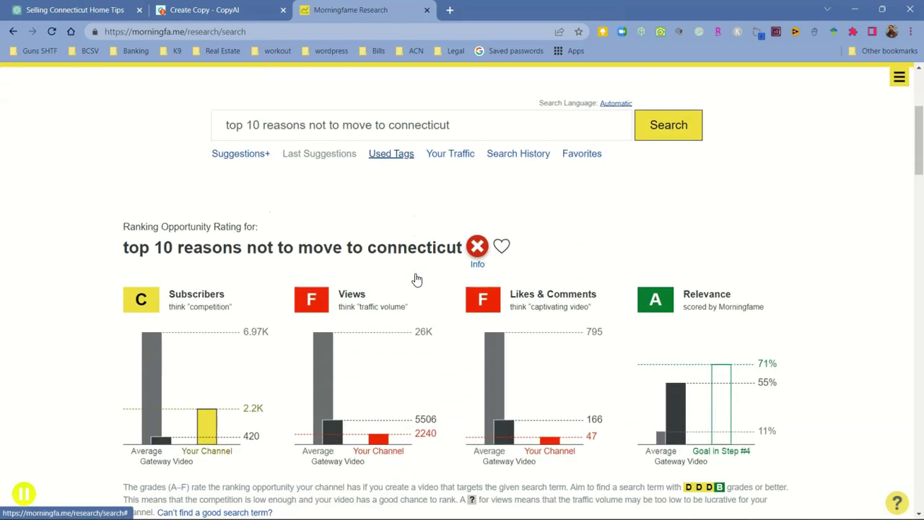
{"action": "scroll", "coordinate": [368, 275], "scroll_direction": "up", "scroll_amount": 2}
{"action": "scroll", "coordinate": [370, 278], "scroll_direction": "up", "scroll_amount": 2}
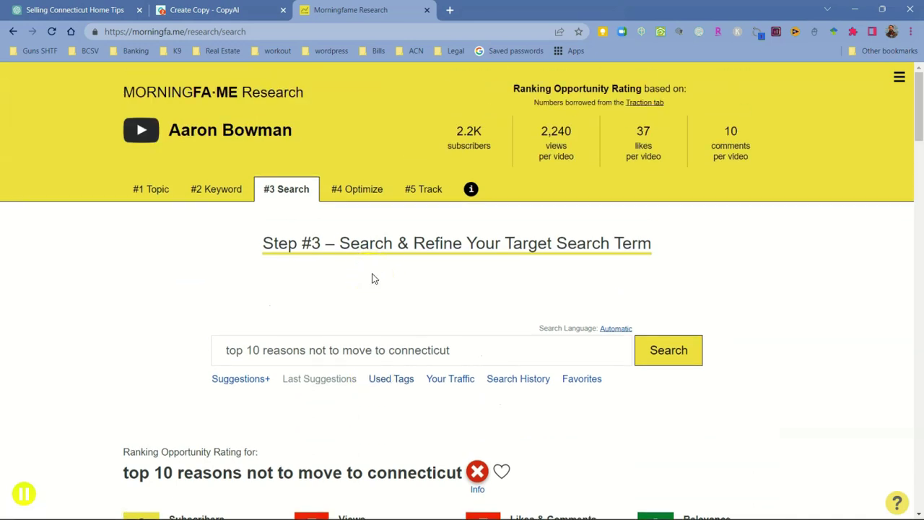
{"action": "scroll", "coordinate": [374, 279], "scroll_direction": "down", "scroll_amount": 2}
{"action": "scroll", "coordinate": [373, 278], "scroll_direction": "down", "scroll_amount": 2}
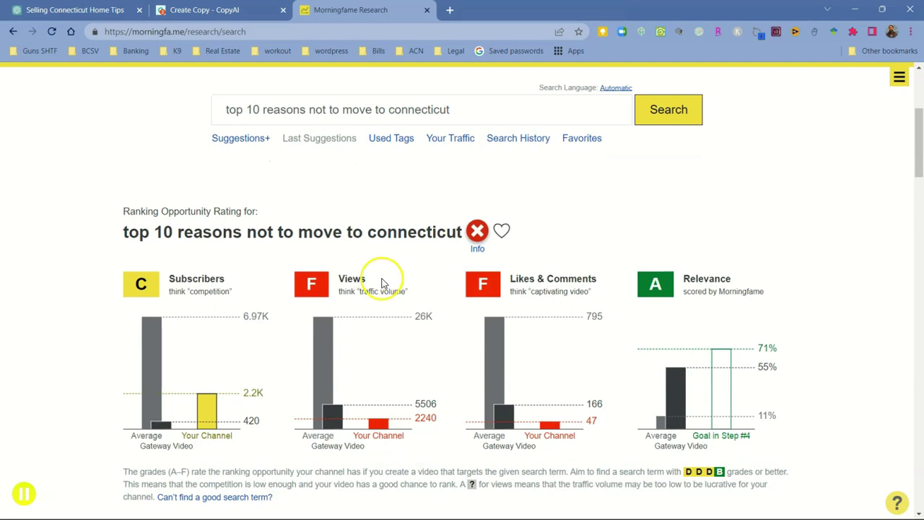
- Look through the competing videos in the search results for "top 10 reasons not to move to connecticut"
{"action": "scroll", "coordinate": [439, 375], "scroll_direction": "down", "scroll_amount": 6}
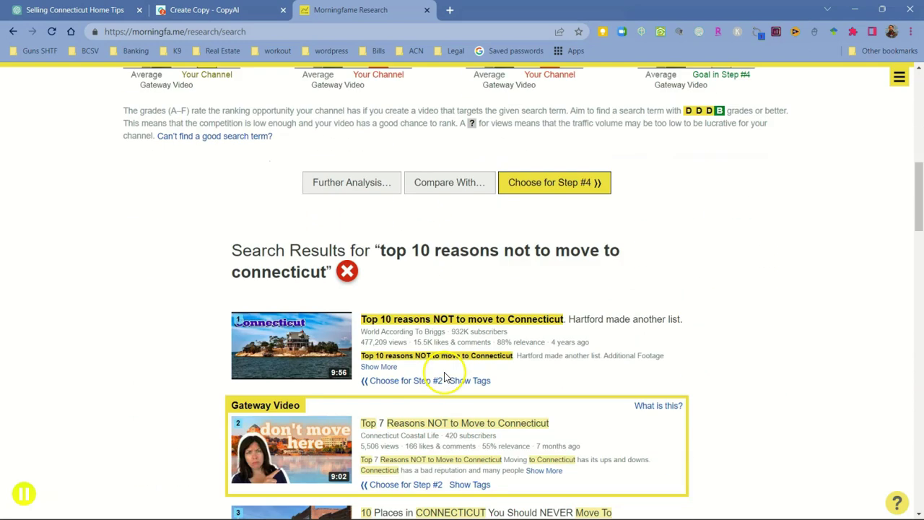
{"action": "scroll", "coordinate": [328, 295], "scroll_direction": "down", "scroll_amount": 1}
{"action": "scroll", "coordinate": [346, 287], "scroll_direction": "down", "scroll_amount": 5}
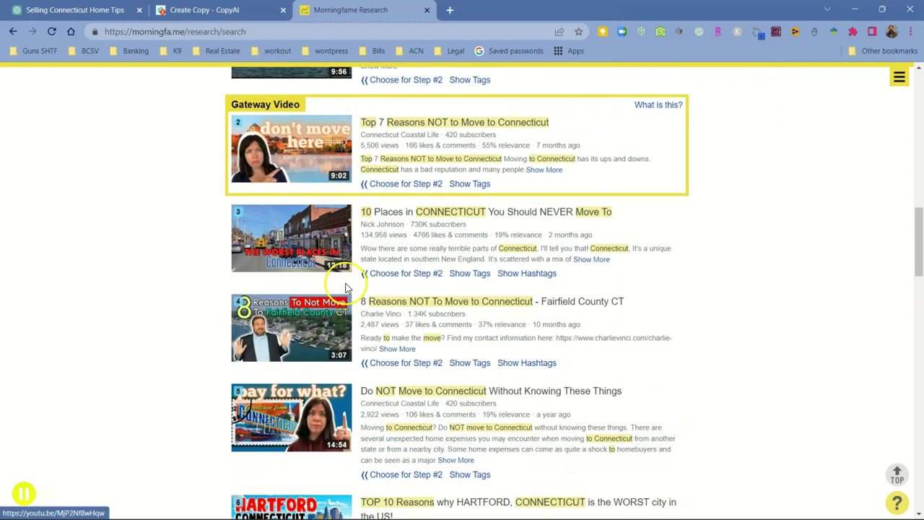
{"action": "scroll", "coordinate": [346, 287], "scroll_direction": "down", "scroll_amount": 7}
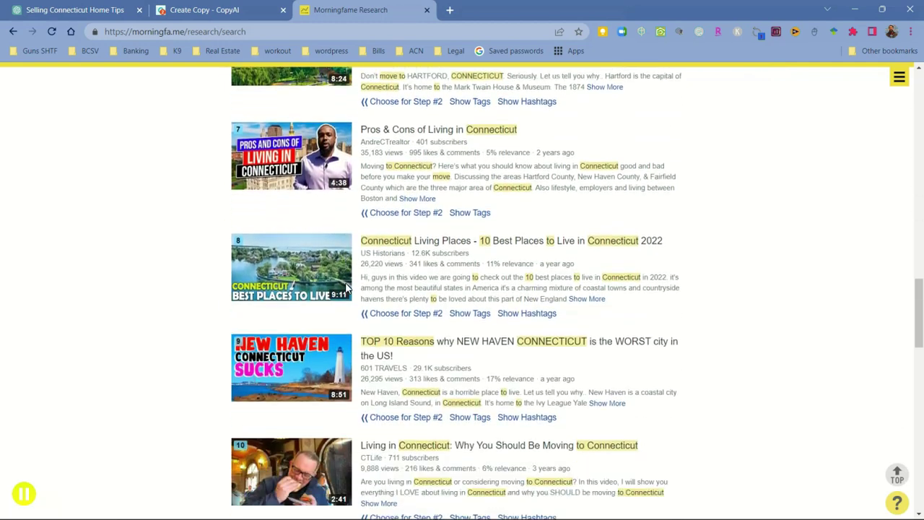
{"action": "scroll", "coordinate": [346, 287], "scroll_direction": "down", "scroll_amount": 6}
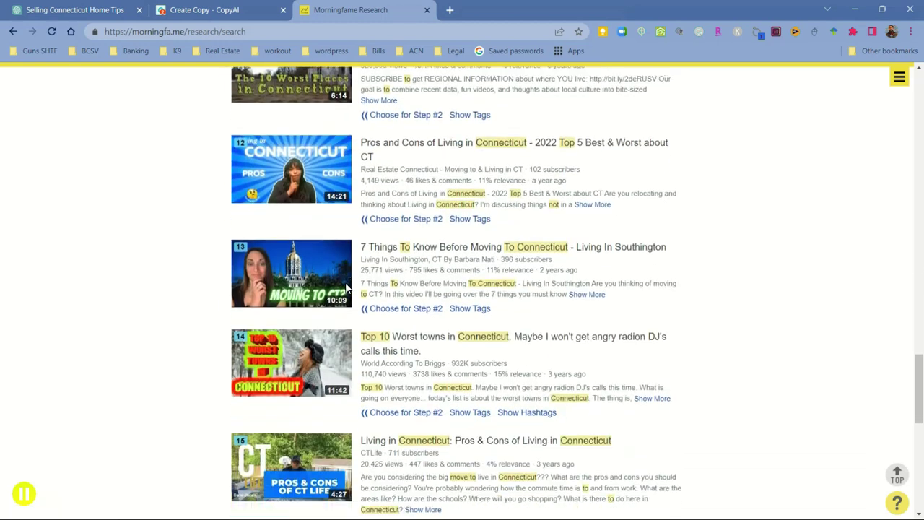
{"action": "scroll", "coordinate": [346, 288], "scroll_direction": "down", "scroll_amount": 2}
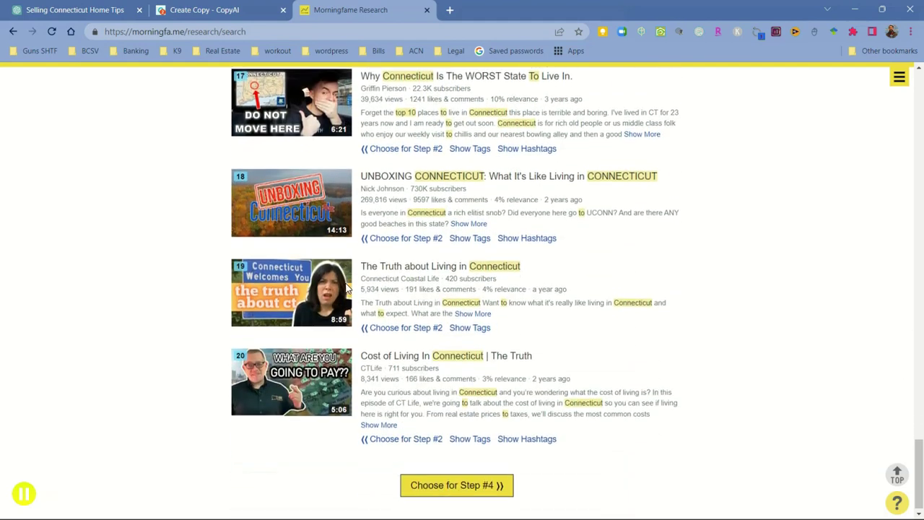
{"action": "left_click", "coordinate": [501, 419]}
{"action": "scroll", "coordinate": [495, 417], "scroll_direction": "up", "scroll_amount": 20}
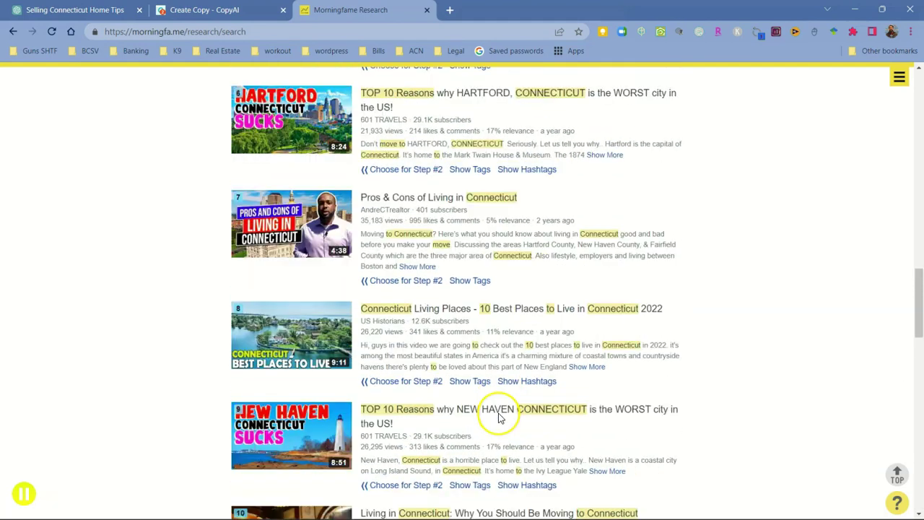
{"action": "scroll", "coordinate": [361, 318], "scroll_direction": "down", "scroll_amount": 1}
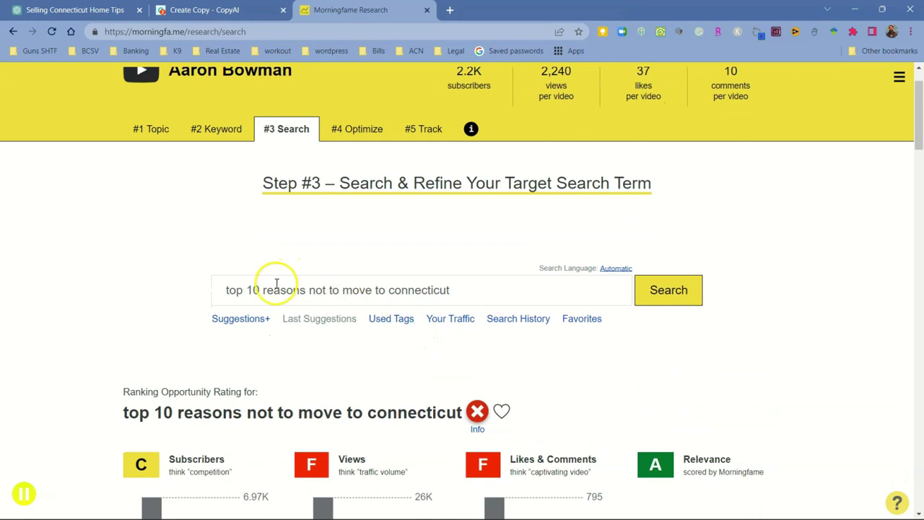
- Refine the target search term to "top reasons not to move to connecticut" and run the search
{"action": "left_click", "coordinate": [241, 319]}
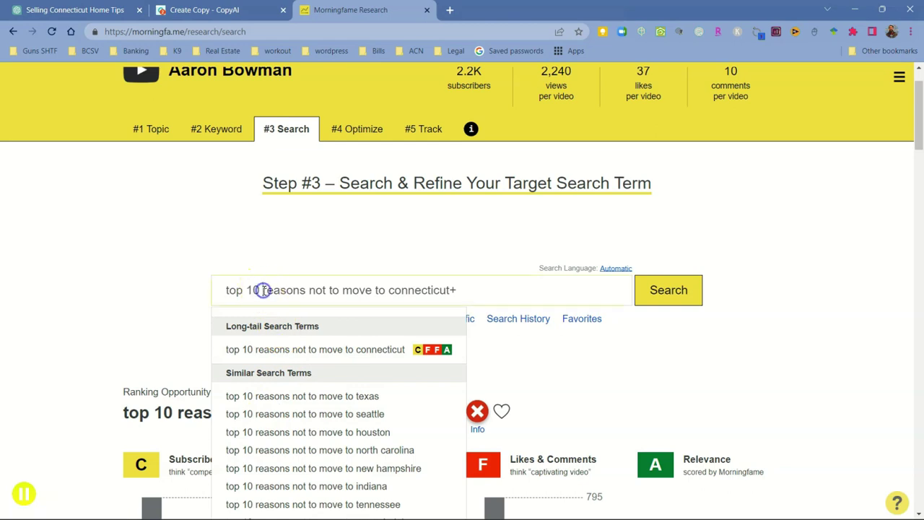
{"action": "key", "text": "BackSpace"}
{"action": "key", "text": "BackSpace"}
{"action": "key", "text": "BackSpace"}
{"action": "key", "text": "BackSpace"}
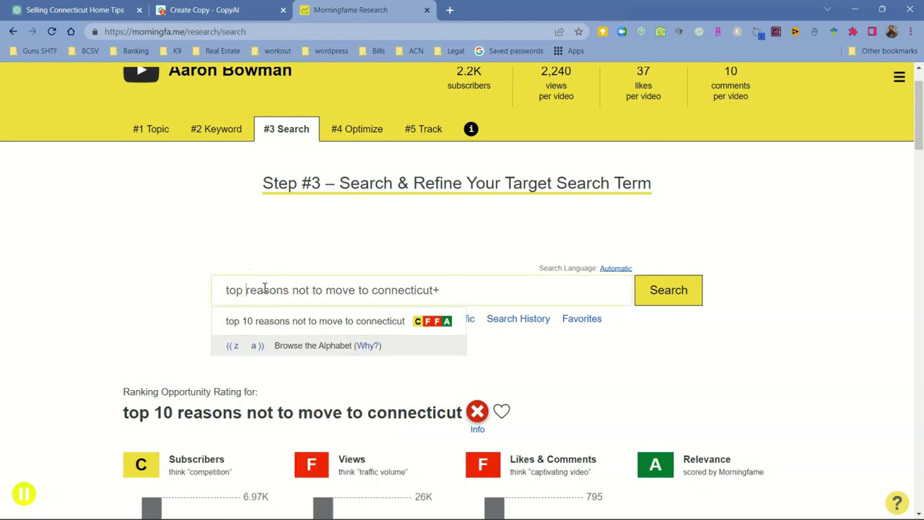
{"action": "left_click", "coordinate": [674, 293]}
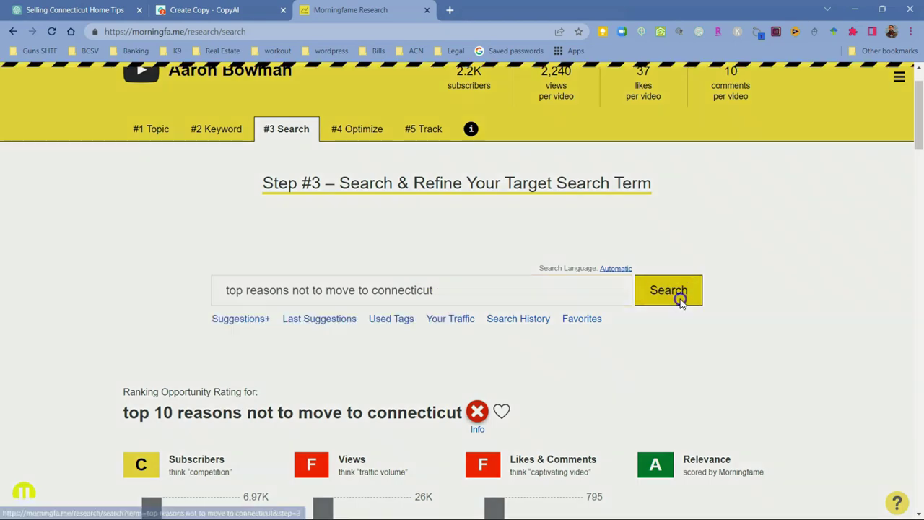
- Examine the ranking grades and competing videos for the refined term "top reasons not to move to connecticut"
{"action": "scroll", "coordinate": [427, 321], "scroll_direction": "down", "scroll_amount": 10}
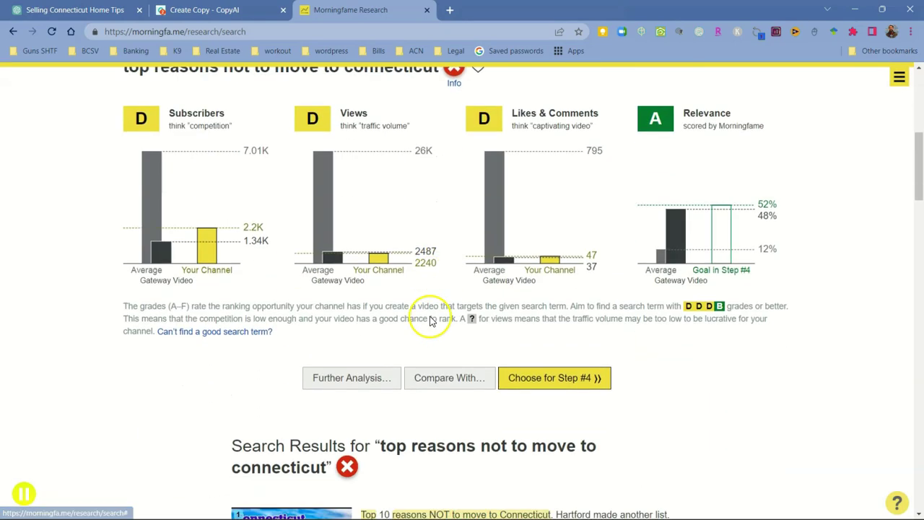
{"action": "scroll", "coordinate": [427, 323], "scroll_direction": "up", "scroll_amount": 4}
{"action": "scroll", "coordinate": [431, 324], "scroll_direction": "down", "scroll_amount": 6}
{"action": "scroll", "coordinate": [432, 324], "scroll_direction": "down", "scroll_amount": 6}
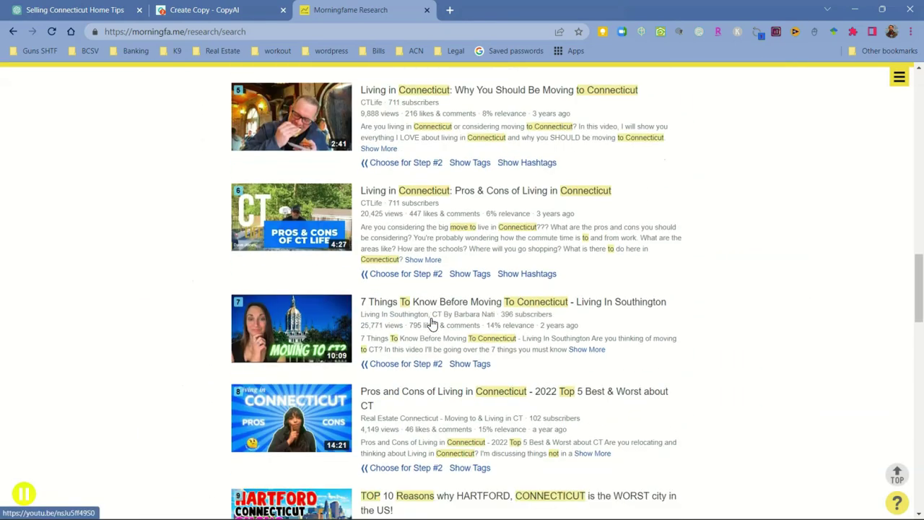
{"action": "scroll", "coordinate": [432, 324], "scroll_direction": "down", "scroll_amount": 2}
{"action": "scroll", "coordinate": [432, 324], "scroll_direction": "up", "scroll_amount": 2}
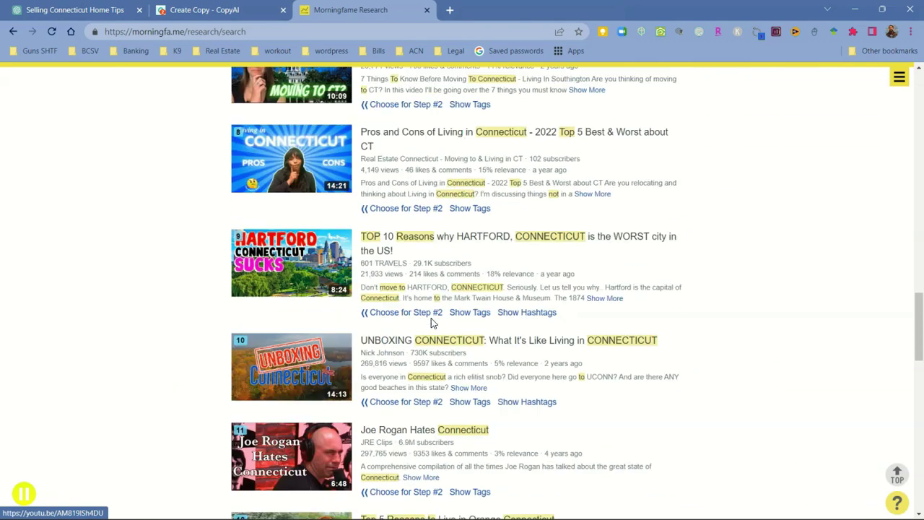
{"action": "scroll", "coordinate": [431, 324], "scroll_direction": "down", "scroll_amount": 8}
{"action": "scroll", "coordinate": [432, 324], "scroll_direction": "up", "scroll_amount": 3}
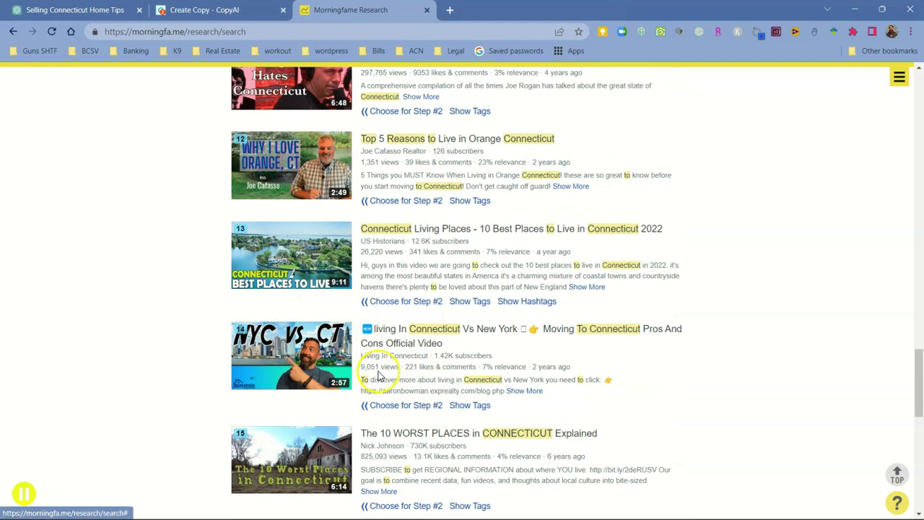
{"action": "scroll", "coordinate": [409, 380], "scroll_direction": "up", "scroll_amount": 8}
{"action": "scroll", "coordinate": [409, 380], "scroll_direction": "up", "scroll_amount": 10}
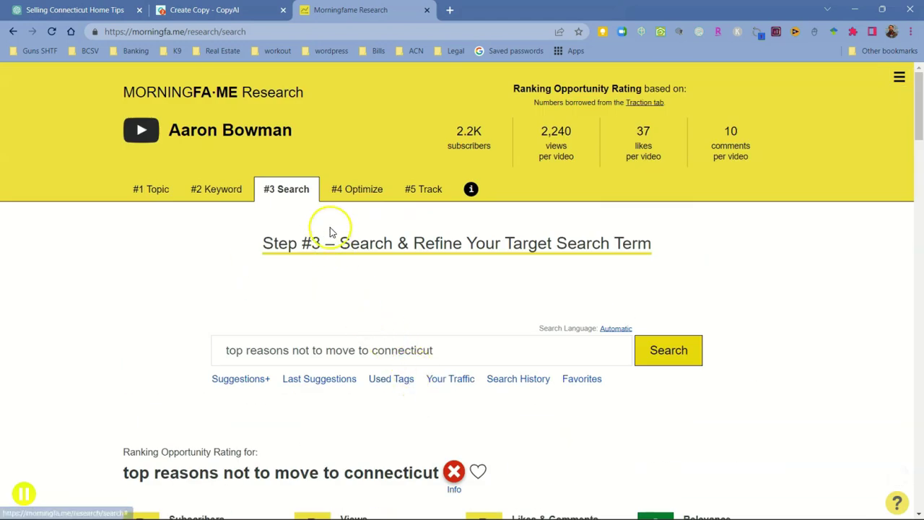
- Choose the search term "top reasons not to move to connecticut" for Step #4 to optimize the video's metadata
{"action": "scroll", "coordinate": [331, 343], "scroll_direction": "down", "scroll_amount": 4}
{"action": "scroll", "coordinate": [373, 277], "scroll_direction": "down", "scroll_amount": 2}
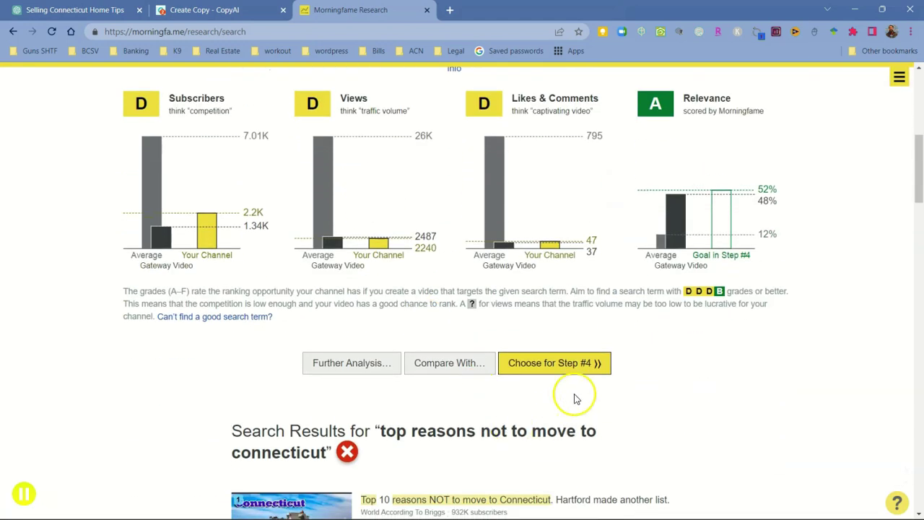
{"action": "left_click", "coordinate": [553, 359]}
{"action": "left_click", "coordinate": [472, 449]}
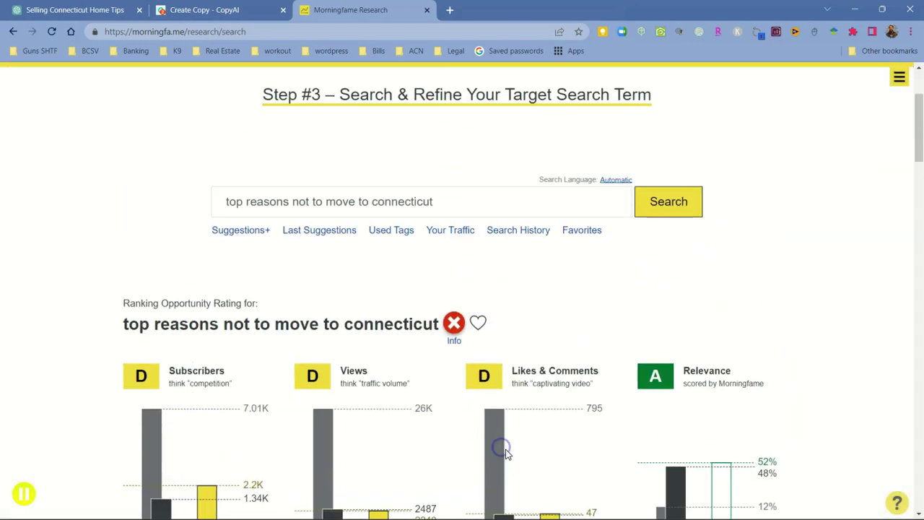
{"action": "scroll", "coordinate": [324, 335], "scroll_direction": "down", "scroll_amount": 1}
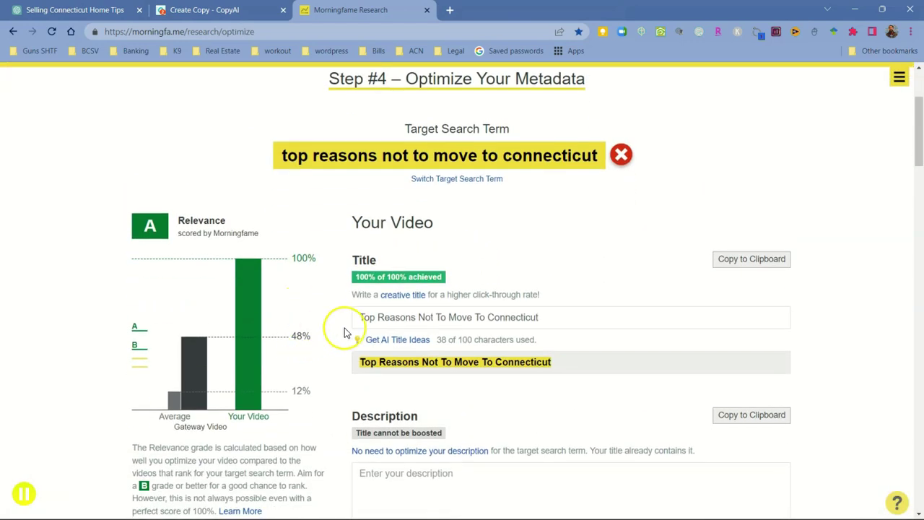
- Generate AI title ideas and use "Top 8 Reasons Not to Move to Connecticut: An Insider's Guide" as the video title
{"action": "scroll", "coordinate": [368, 350], "scroll_direction": "up", "scroll_amount": 1}
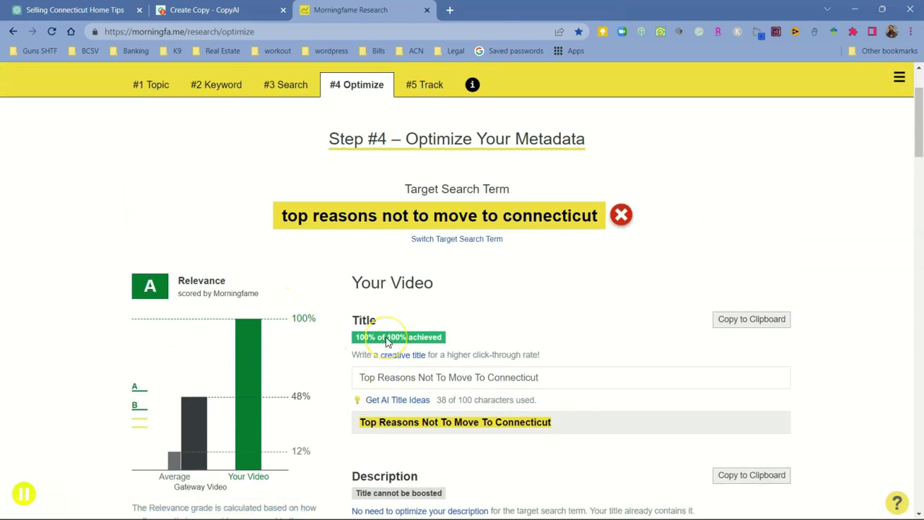
{"action": "scroll", "coordinate": [388, 342], "scroll_direction": "down", "scroll_amount": 2}
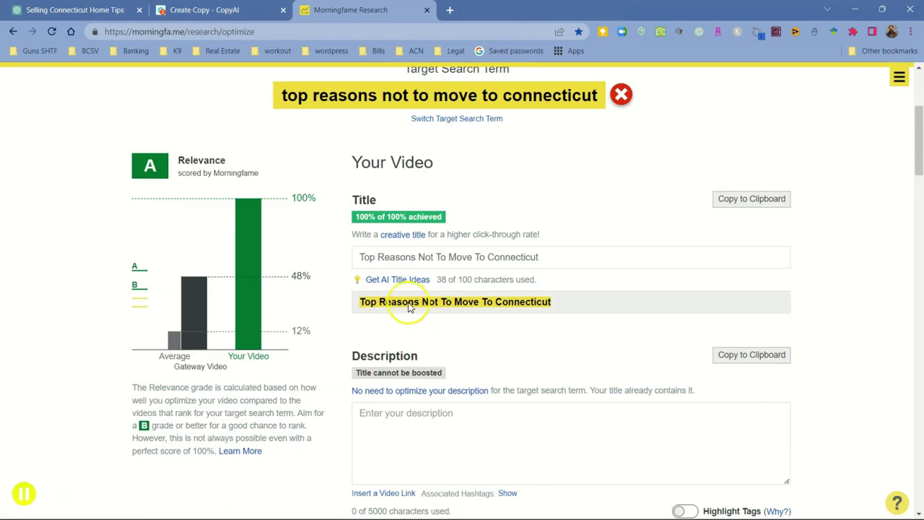
{"action": "left_click", "coordinate": [397, 280]}
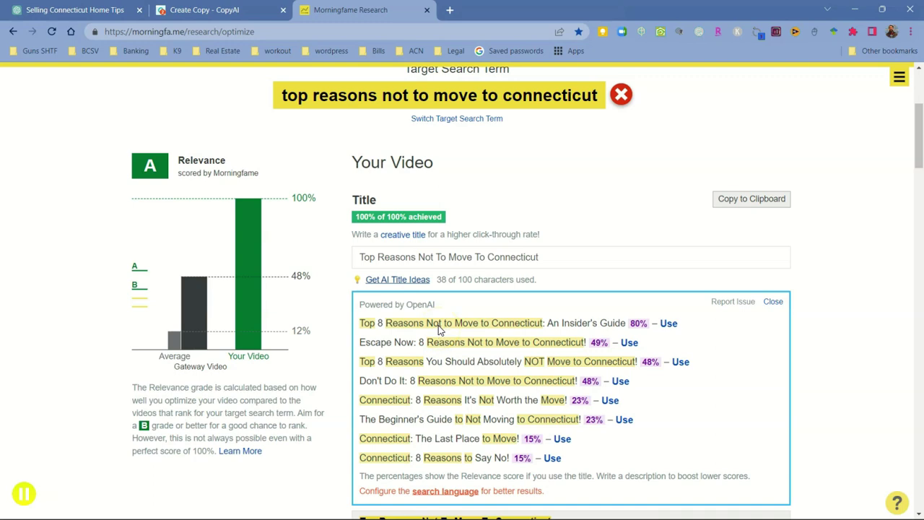
{"action": "left_click", "coordinate": [668, 326]}
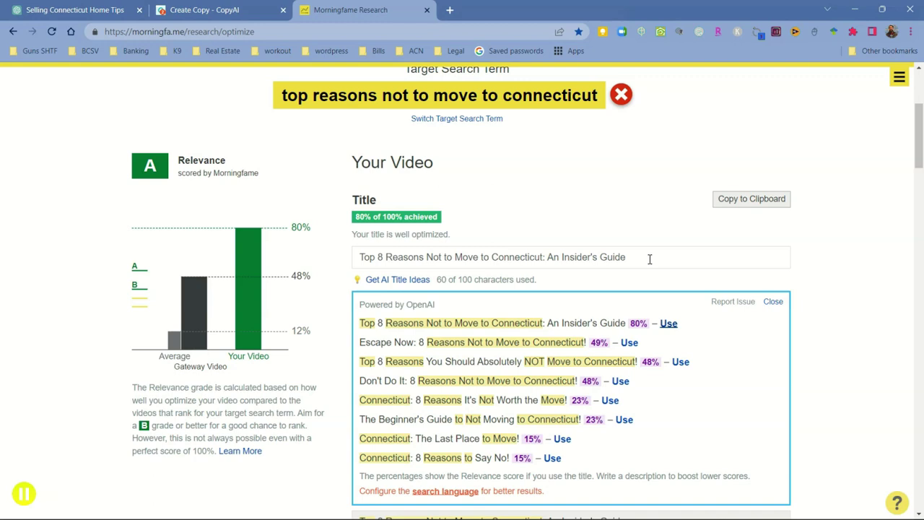
- Copy the full video title, switch to ChatGPT and submit it as a new prompt in the existing chat
{"action": "left_click_drag", "start_coordinate": [621, 258], "coordinate": [339, 249]}
{"action": "key", "text": "ctrl+c"}
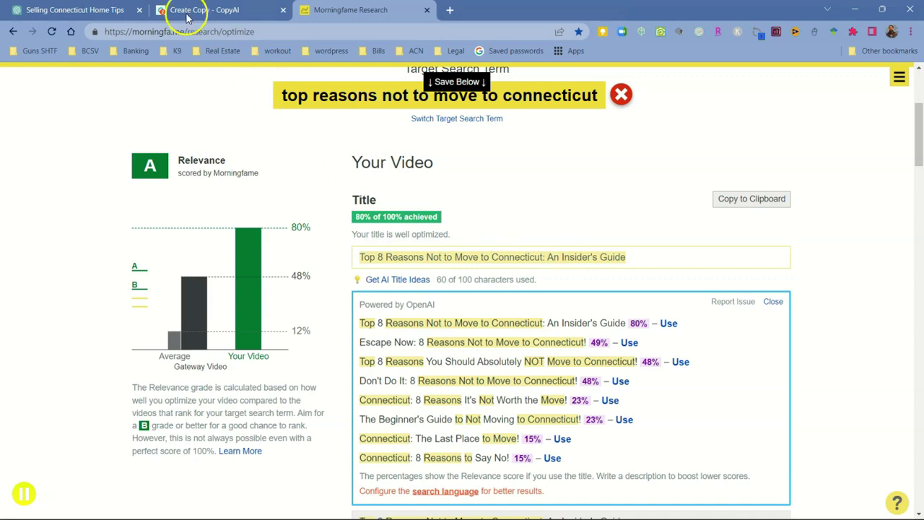
{"action": "left_click", "coordinate": [108, 10]}
{"action": "left_click", "coordinate": [424, 471]}
{"action": "key", "text": "ctrl+v"}
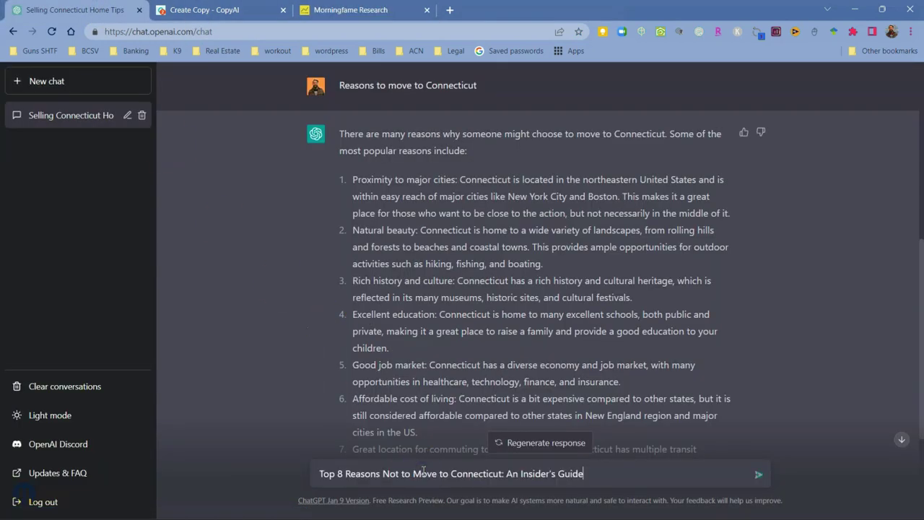
{"action": "key", "text": "Return"}
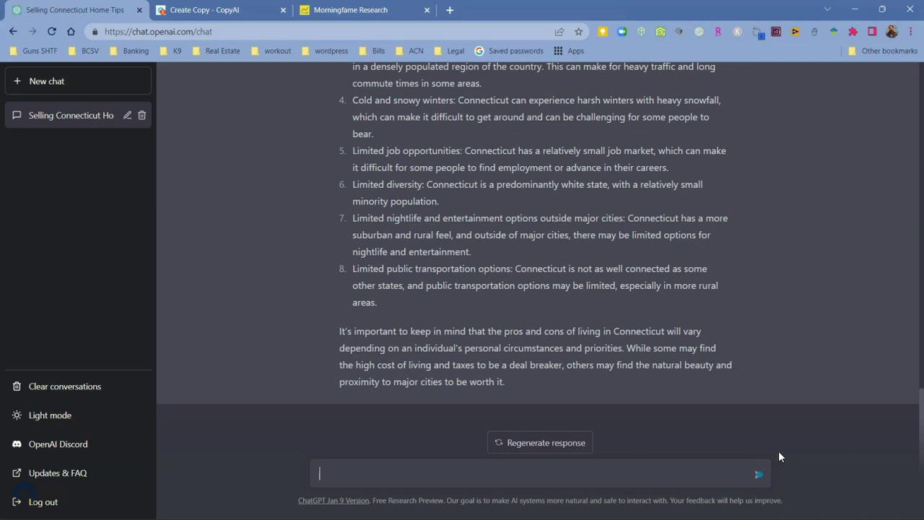
- Read through ChatGPT's answer listing the reasons not to move to Connecticut, from the prompt to its closing paragraph
{"action": "scroll", "coordinate": [654, 316], "scroll_direction": "up", "scroll_amount": 5}
{"action": "scroll", "coordinate": [654, 316], "scroll_direction": "down", "scroll_amount": 3}
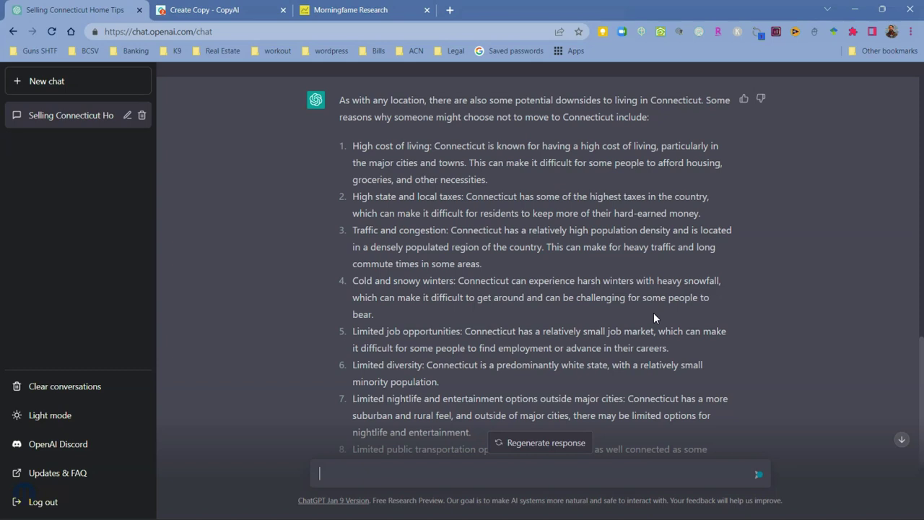
{"action": "scroll", "coordinate": [655, 318], "scroll_direction": "up", "scroll_amount": 2}
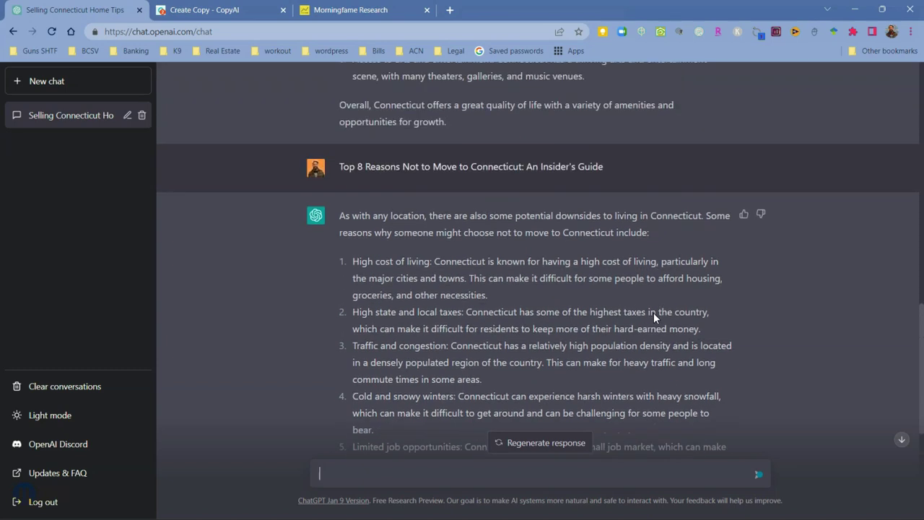
{"action": "scroll", "coordinate": [654, 313], "scroll_direction": "down", "scroll_amount": 2}
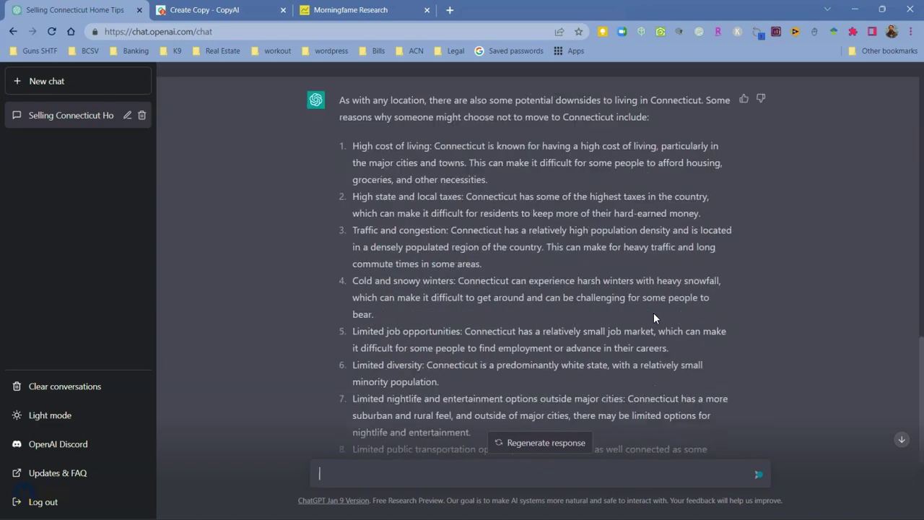
{"action": "scroll", "coordinate": [402, 231], "scroll_direction": "down", "scroll_amount": 1}
{"action": "scroll", "coordinate": [402, 231], "scroll_direction": "down", "scroll_amount": 4}
{"action": "scroll", "coordinate": [404, 230], "scroll_direction": "up", "scroll_amount": 5}
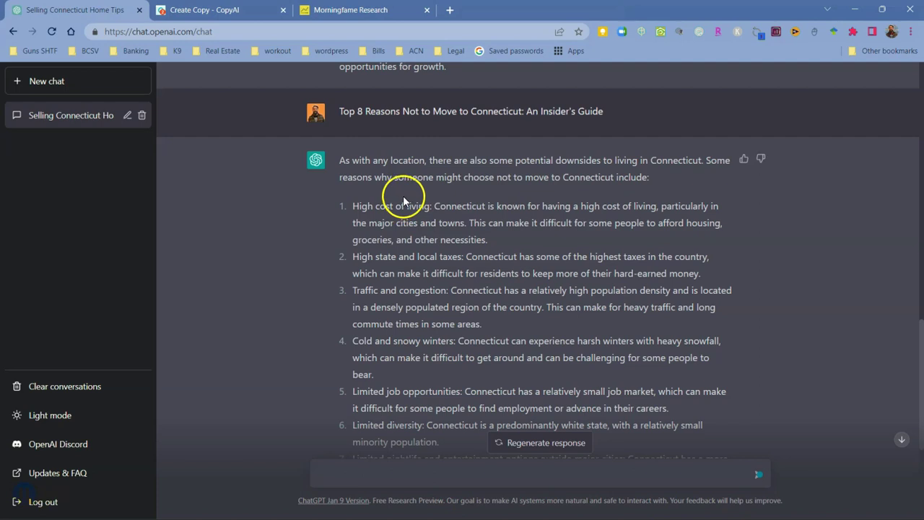
{"action": "scroll", "coordinate": [399, 197], "scroll_direction": "down", "scroll_amount": 1}
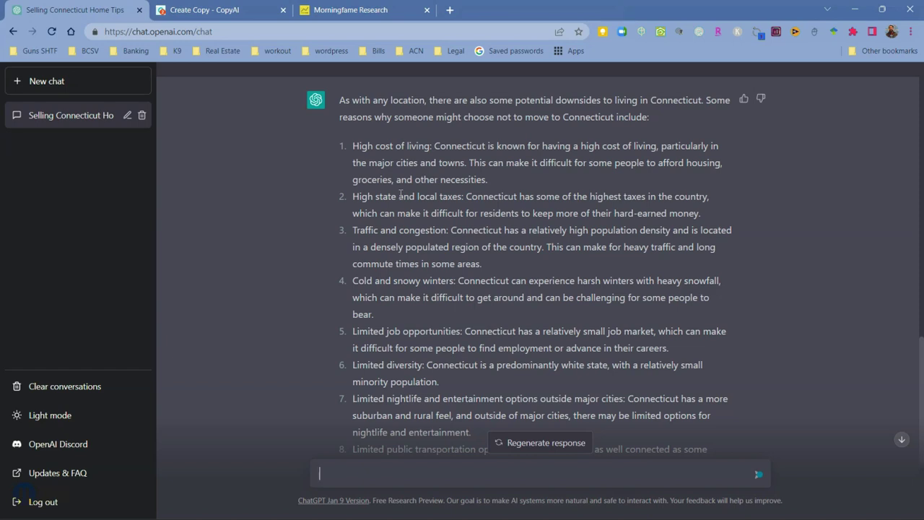
{"action": "scroll", "coordinate": [329, 165], "scroll_direction": "down", "scroll_amount": 3}
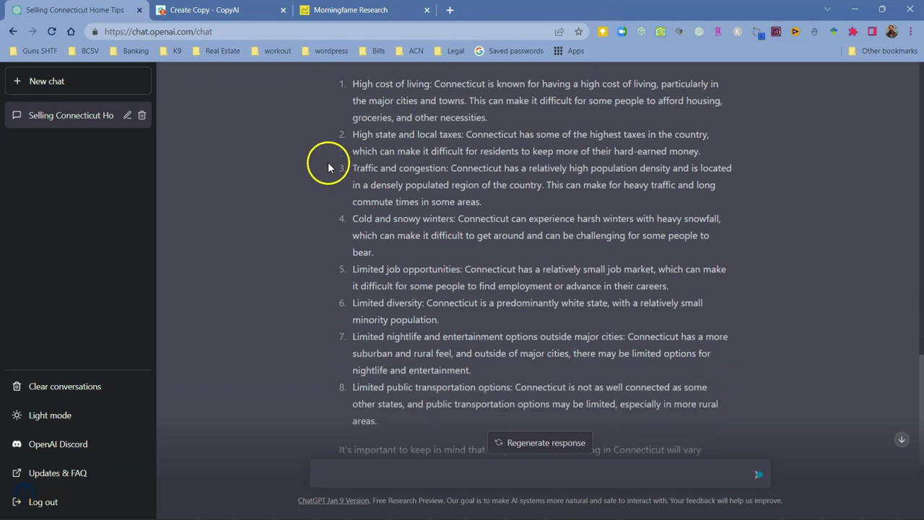
{"action": "scroll", "coordinate": [423, 252], "scroll_direction": "up", "scroll_amount": 3}
{"action": "scroll", "coordinate": [423, 254], "scroll_direction": "up", "scroll_amount": 1}
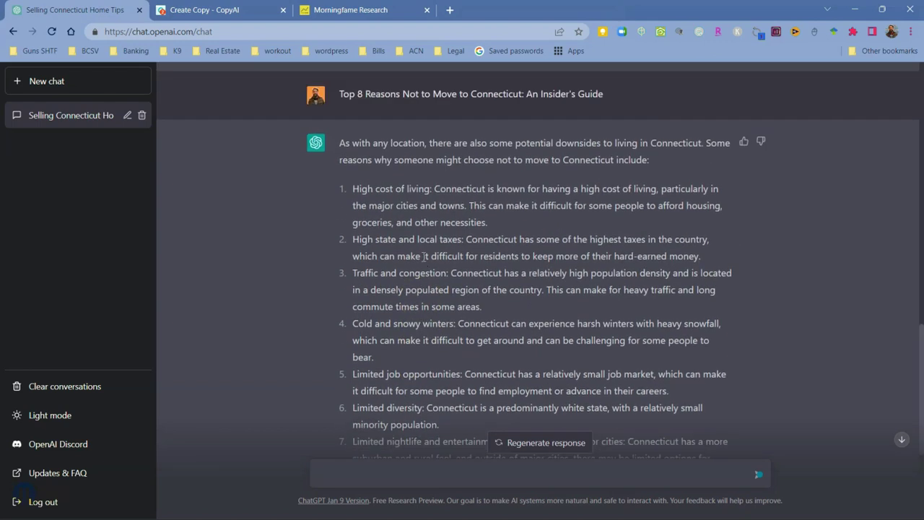
{"action": "scroll", "coordinate": [422, 256], "scroll_direction": "down", "scroll_amount": 3}
{"action": "scroll", "coordinate": [424, 257], "scroll_direction": "up", "scroll_amount": 3}
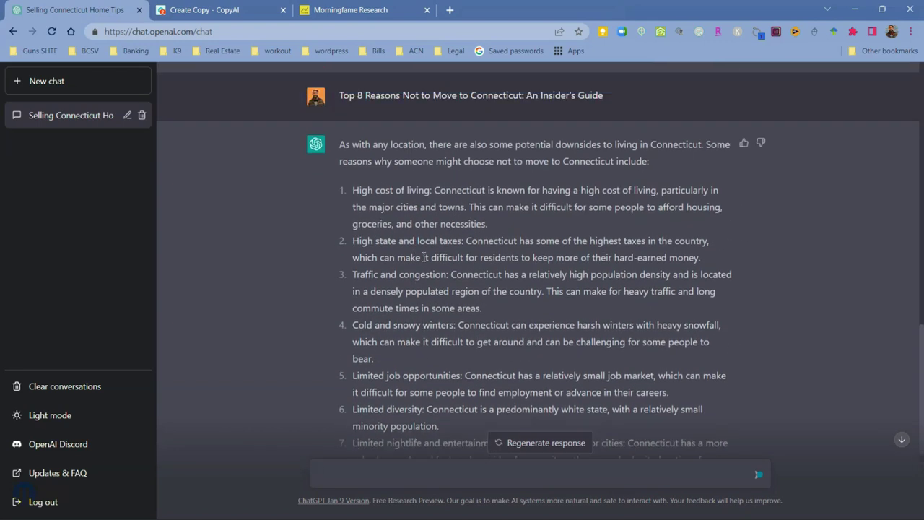
{"action": "scroll", "coordinate": [426, 259], "scroll_direction": "down", "scroll_amount": 1}
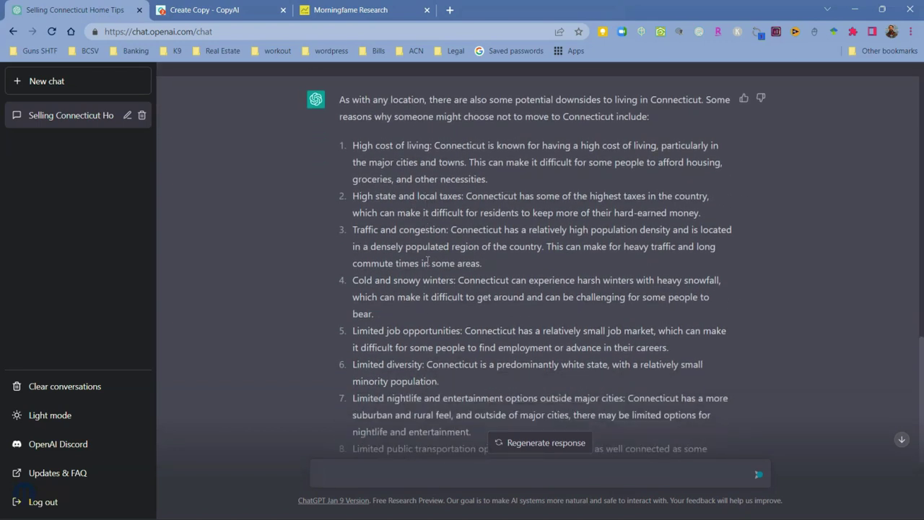
{"action": "scroll", "coordinate": [427, 261], "scroll_direction": "down", "scroll_amount": 1}
{"action": "scroll", "coordinate": [427, 264], "scroll_direction": "up", "scroll_amount": 2}
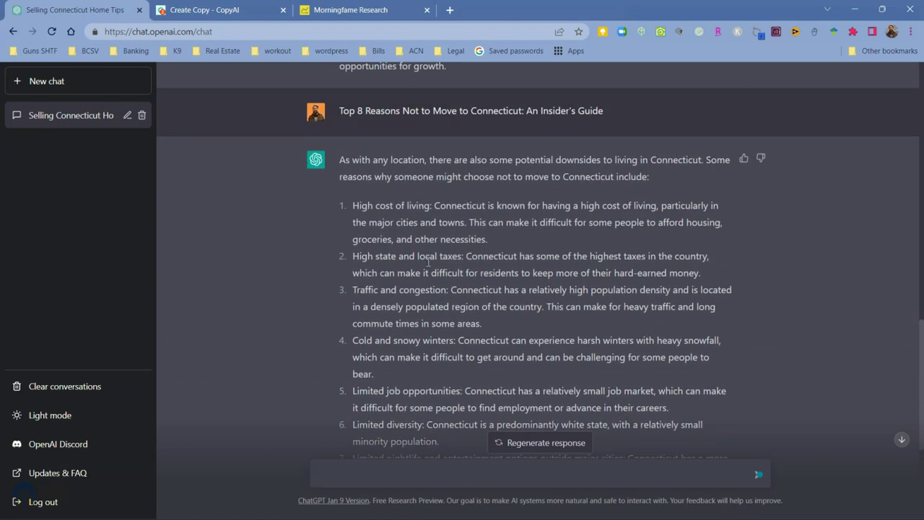
{"action": "scroll", "coordinate": [428, 263], "scroll_direction": "down", "scroll_amount": 1}
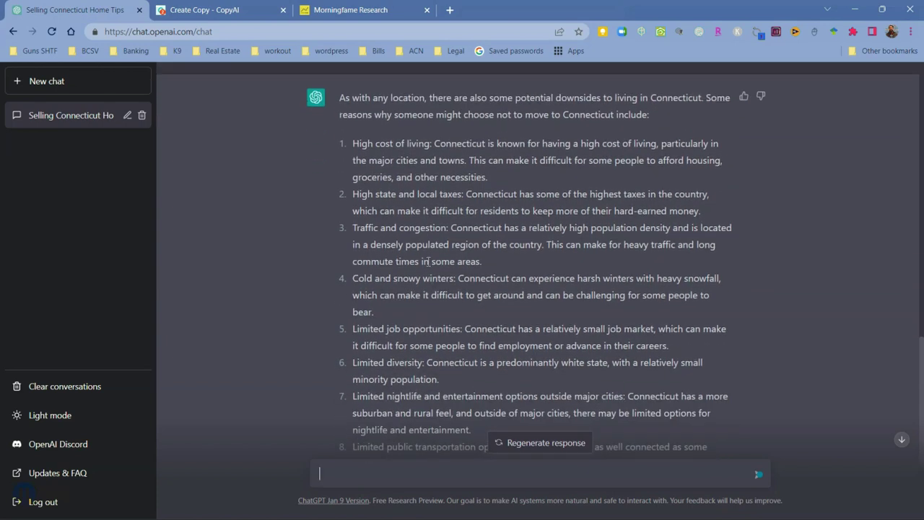
{"action": "scroll", "coordinate": [428, 263], "scroll_direction": "down", "scroll_amount": 2}
{"action": "scroll", "coordinate": [427, 261], "scroll_direction": "up", "scroll_amount": 1}
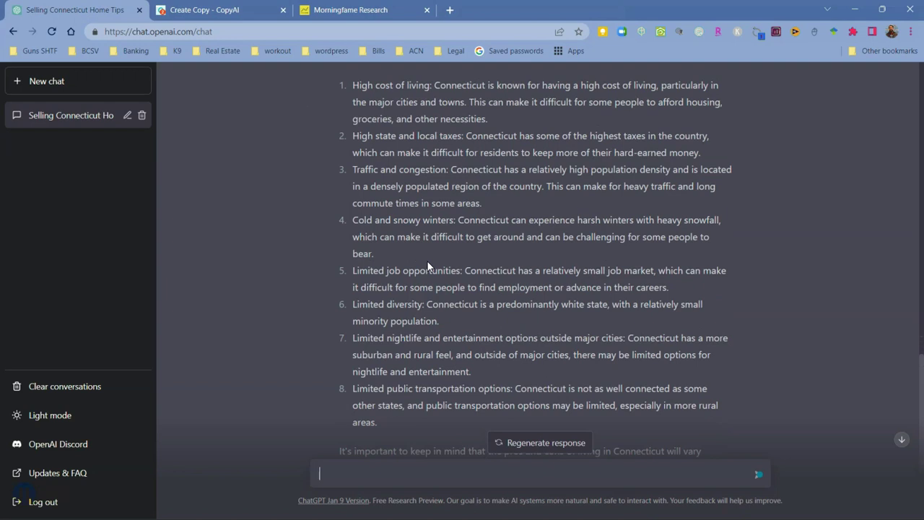
{"action": "scroll", "coordinate": [428, 265], "scroll_direction": "down", "scroll_amount": 1}
{"action": "scroll", "coordinate": [427, 263], "scroll_direction": "up", "scroll_amount": 3}
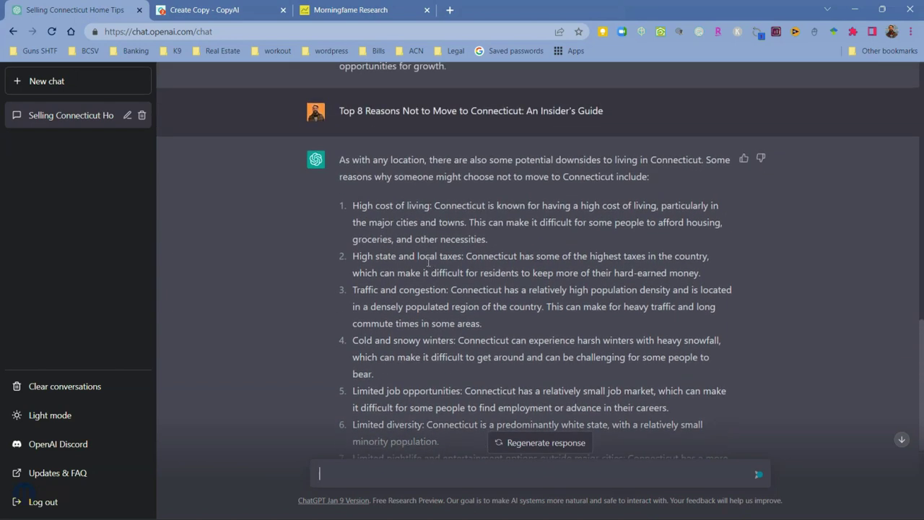
- Switch back to Morningfame and apply the suggested title "Top 8 Reasons Not to Move to Connecticut: An Insider's Guide" again
{"action": "left_click", "coordinate": [336, 10]}
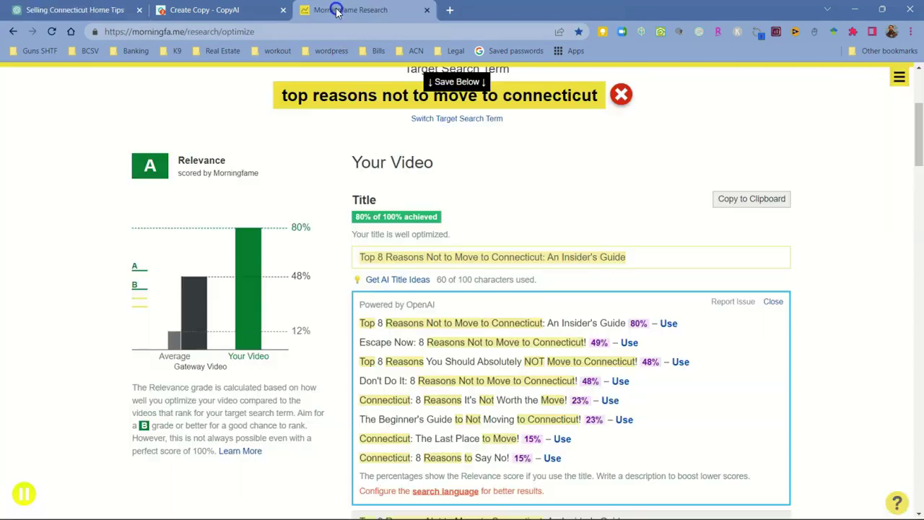
{"action": "scroll", "coordinate": [385, 233], "scroll_direction": "down", "scroll_amount": 2}
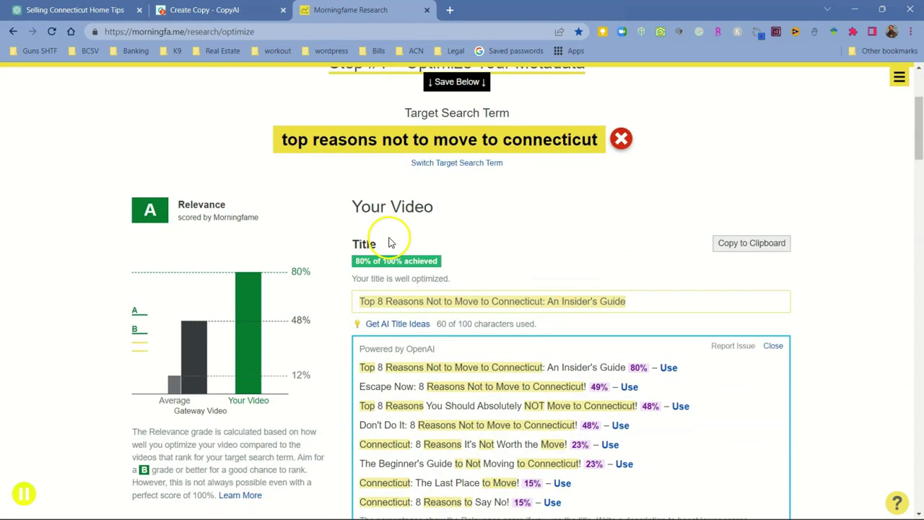
{"action": "scroll", "coordinate": [530, 242], "scroll_direction": "down", "scroll_amount": 2}
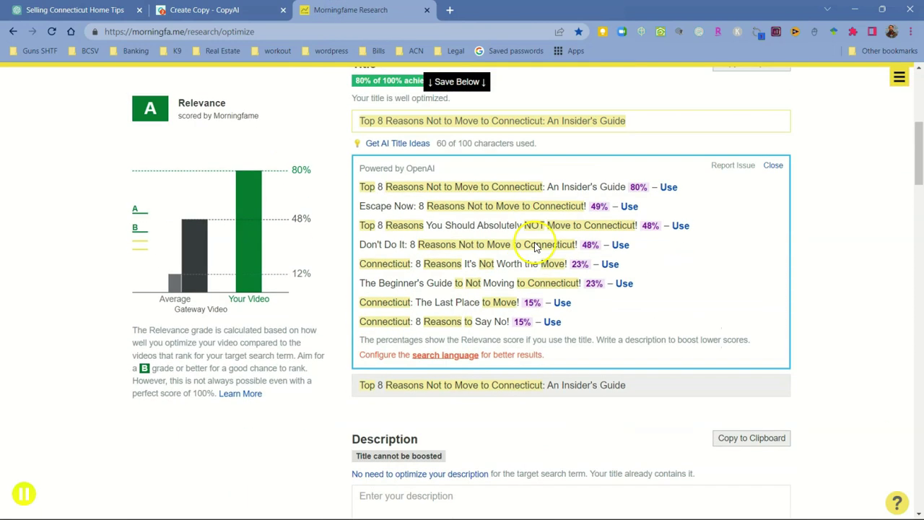
{"action": "left_click", "coordinate": [667, 187]}
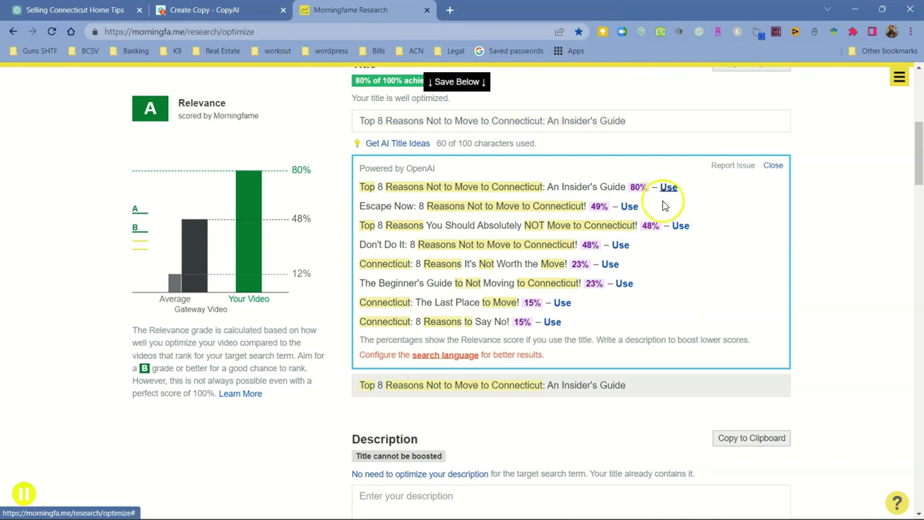
- Look through the description, tags and thumbnail comparison sections of the video's metadata page
{"action": "scroll", "coordinate": [542, 300], "scroll_direction": "down", "scroll_amount": 2}
{"action": "scroll", "coordinate": [429, 301], "scroll_direction": "down", "scroll_amount": 7}
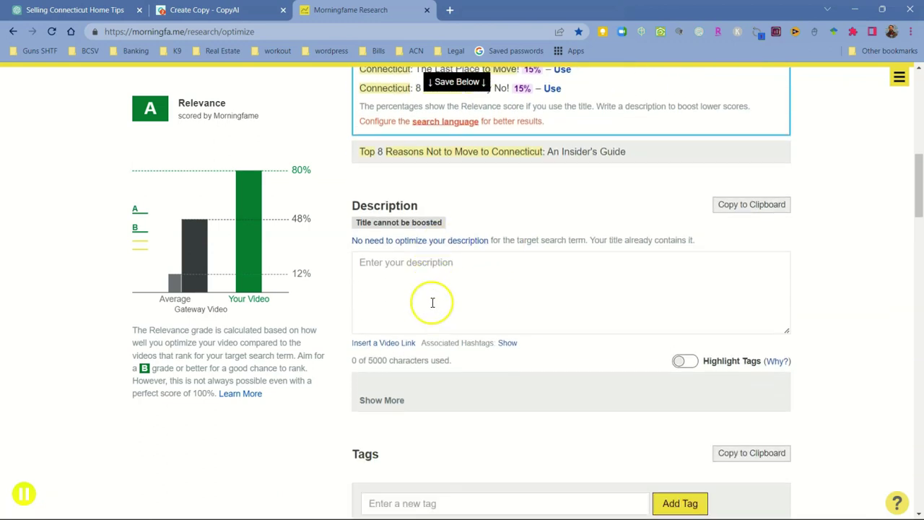
{"action": "scroll", "coordinate": [390, 181], "scroll_direction": "up", "scroll_amount": 2}
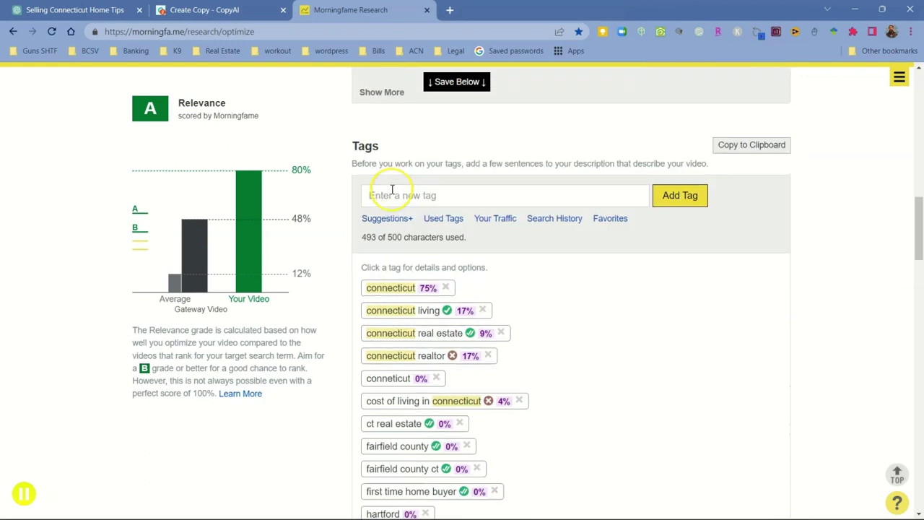
{"action": "scroll", "coordinate": [383, 249], "scroll_direction": "down", "scroll_amount": 2}
{"action": "scroll", "coordinate": [399, 298], "scroll_direction": "down", "scroll_amount": 4}
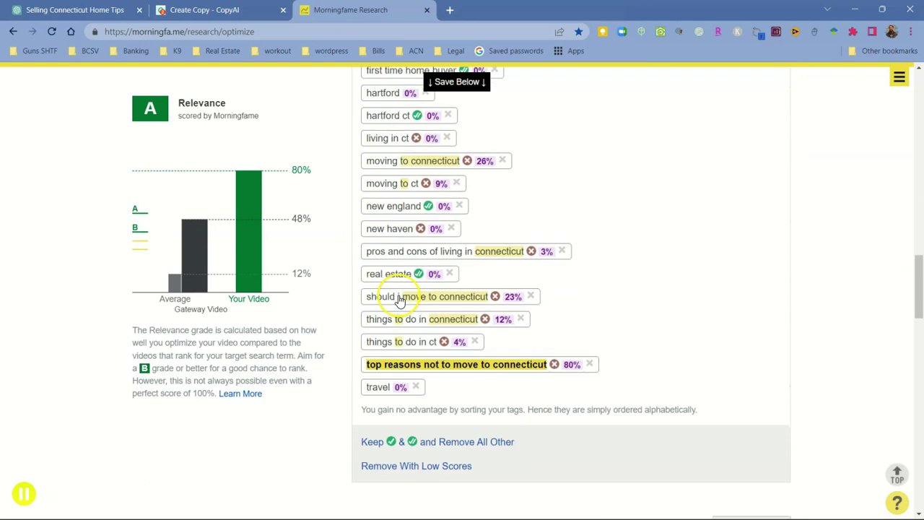
{"action": "scroll", "coordinate": [423, 264], "scroll_direction": "down", "scroll_amount": 5}
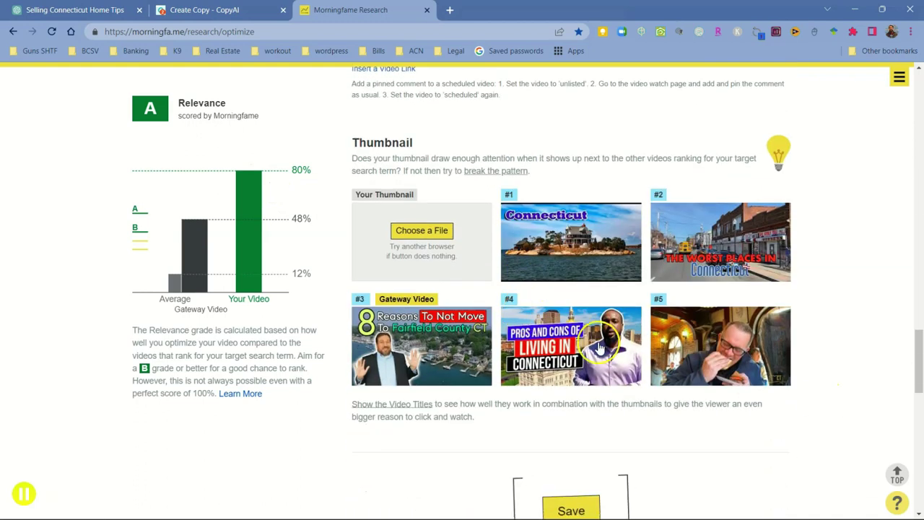
{"action": "scroll", "coordinate": [433, 240], "scroll_direction": "up", "scroll_amount": 10}
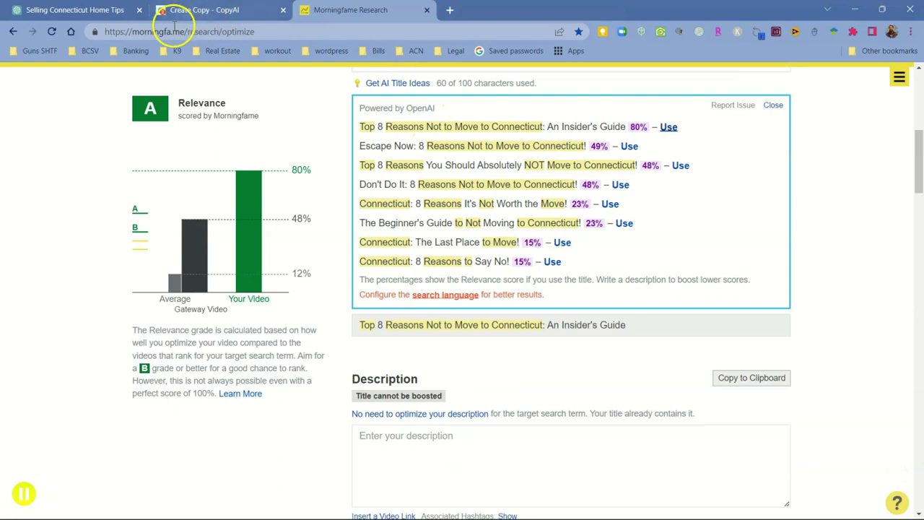
- Switch to ChatGPT and review the submitted title prompt and the first reasons in its answer
{"action": "left_click", "coordinate": [73, 10]}
{"action": "scroll", "coordinate": [451, 254], "scroll_direction": "down", "scroll_amount": 1}
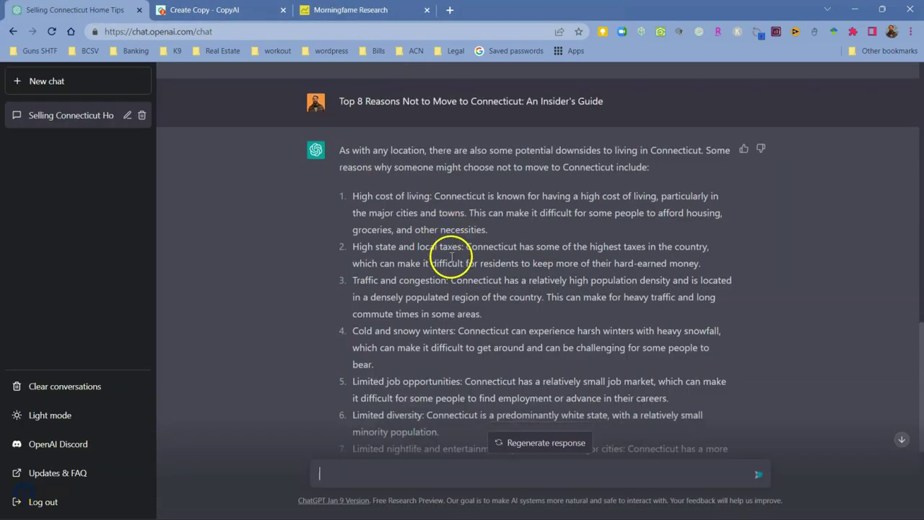
{"action": "scroll", "coordinate": [447, 256], "scroll_direction": "up", "scroll_amount": 3}
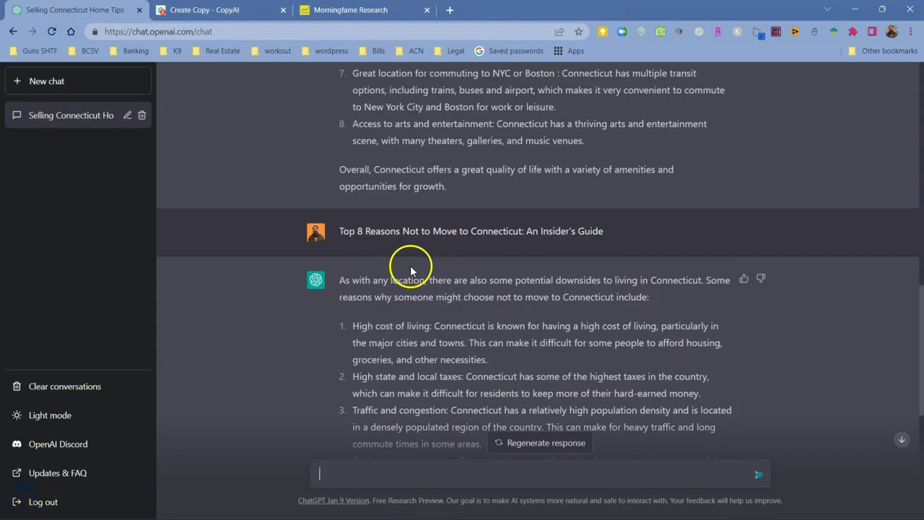
{"action": "scroll", "coordinate": [410, 265], "scroll_direction": "down", "scroll_amount": 3}
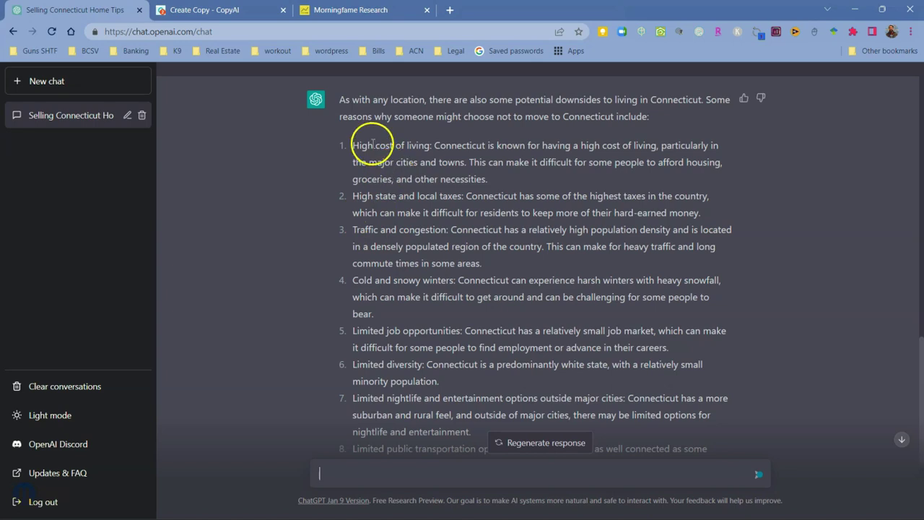
- Switch to Copy.ai, open its home page and review the Day pass and Pro plan offers, checking back with ChatGPT once
{"action": "left_click", "coordinate": [204, 10]}
{"action": "left_click", "coordinate": [18, 84]}
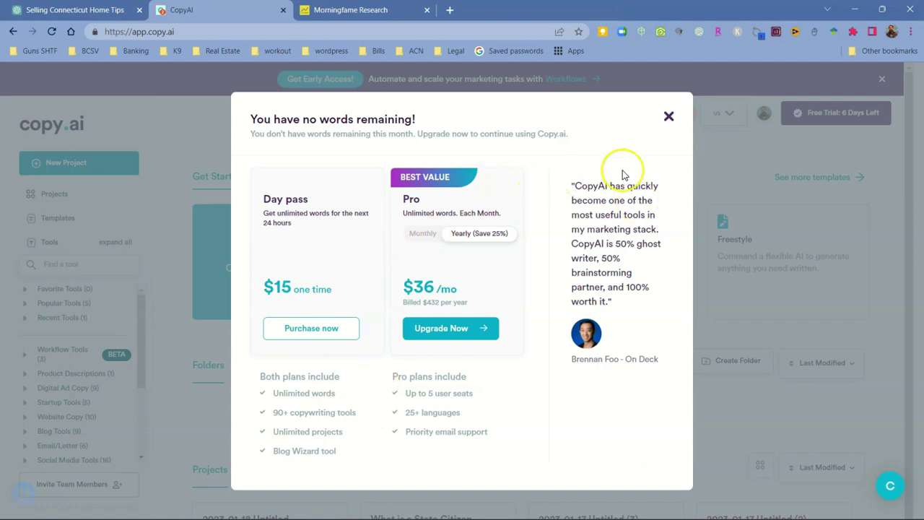
{"action": "left_click", "coordinate": [488, 283]}
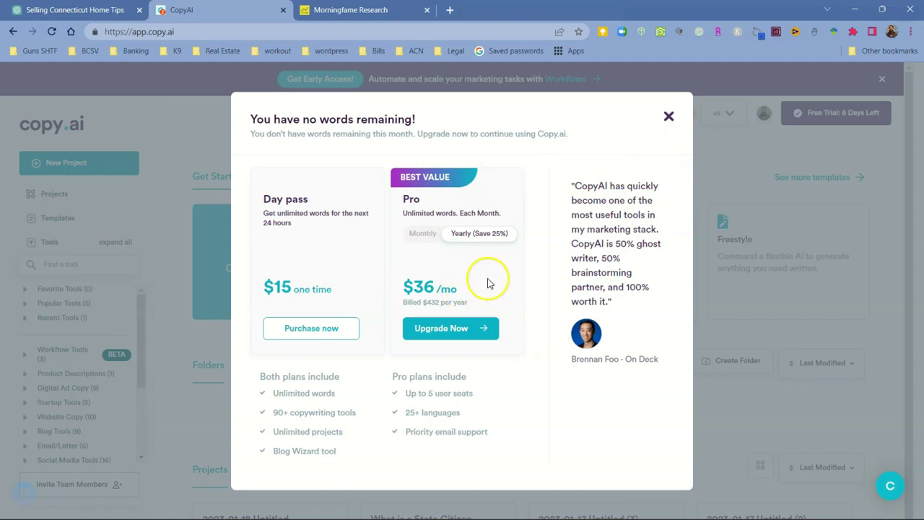
{"action": "left_click", "coordinate": [74, 12]}
{"action": "scroll", "coordinate": [198, 194], "scroll_direction": "up", "scroll_amount": 20}
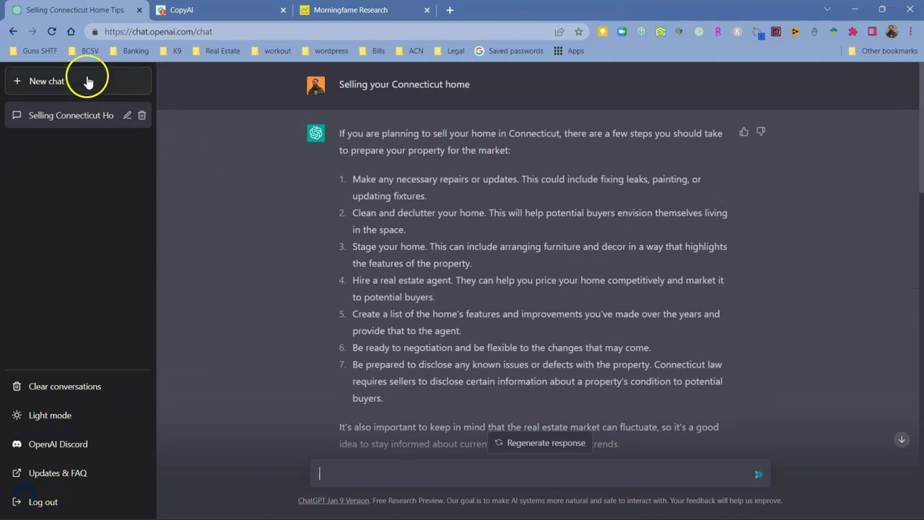
{"action": "left_click", "coordinate": [217, 10]}
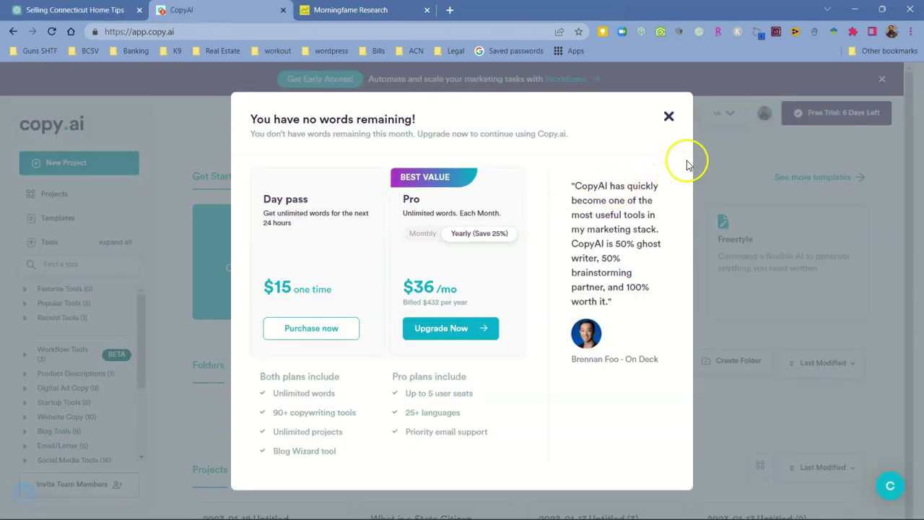
- Dismiss the Copy.ai plan offer and start a new project from the Blog Post Wizard template
{"action": "left_click", "coordinate": [668, 118]}
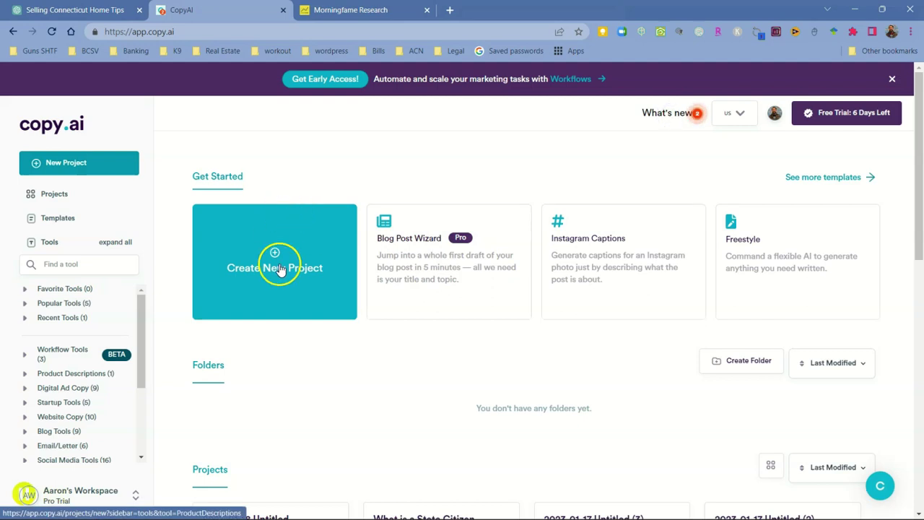
{"action": "left_click", "coordinate": [52, 218]}
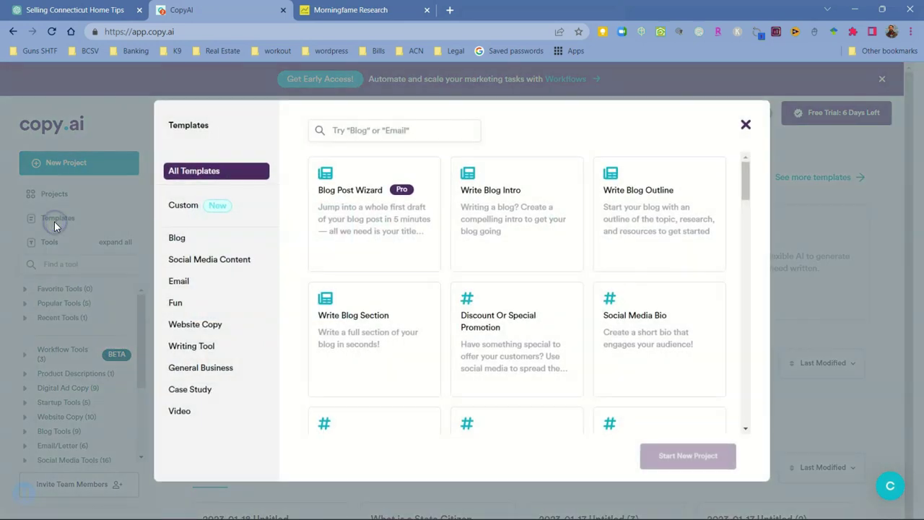
{"action": "left_click", "coordinate": [370, 228]}
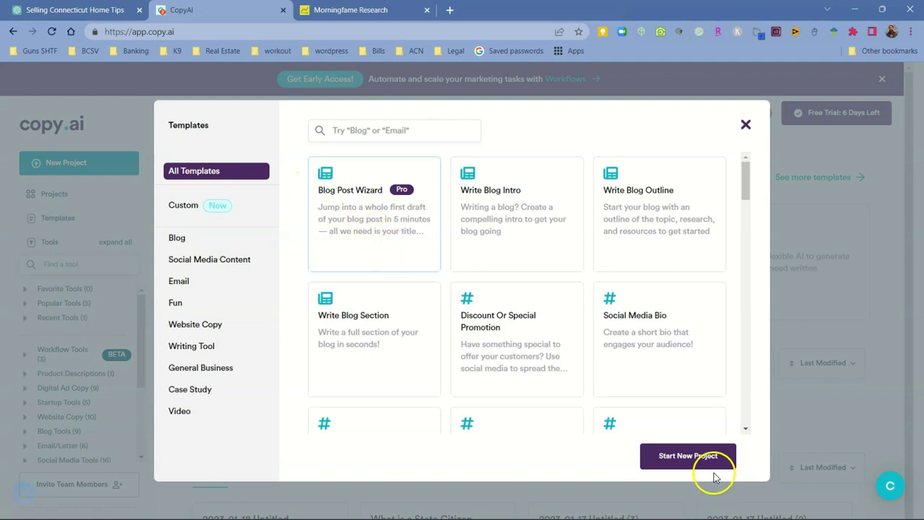
{"action": "left_click", "coordinate": [697, 457]}
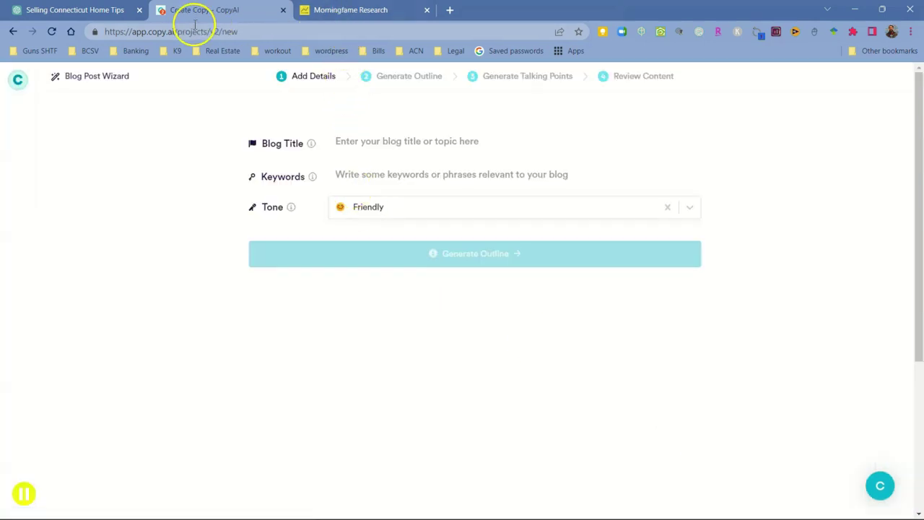
- Copy the optimized video title from Morningfame and enter it as the blog title in Copy.ai's Blog Post Wizard
{"action": "left_click", "coordinate": [332, 13]}
{"action": "scroll", "coordinate": [581, 262], "scroll_direction": "up", "scroll_amount": 5}
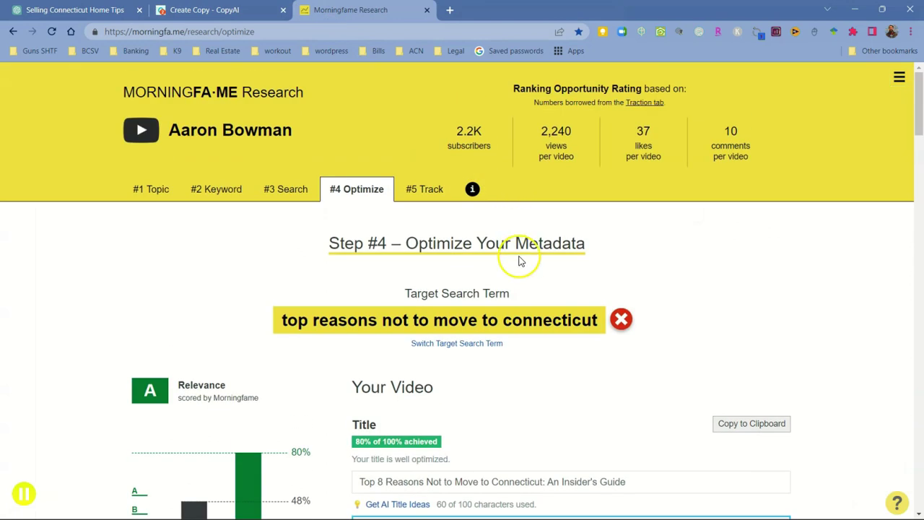
{"action": "scroll", "coordinate": [714, 188], "scroll_direction": "down", "scroll_amount": 3}
{"action": "left_click", "coordinate": [716, 184]}
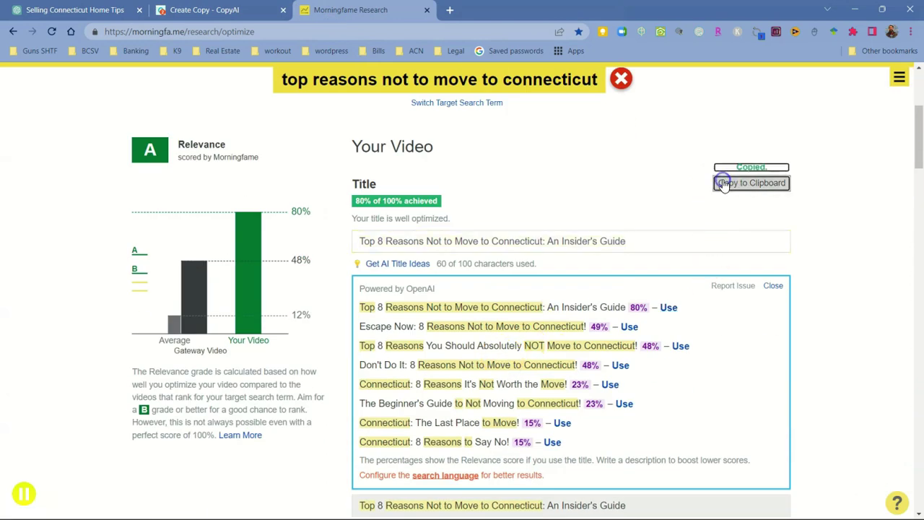
{"action": "left_click", "coordinate": [204, 10]}
{"action": "left_click", "coordinate": [394, 146]}
{"action": "key", "text": "ctrl+v"}
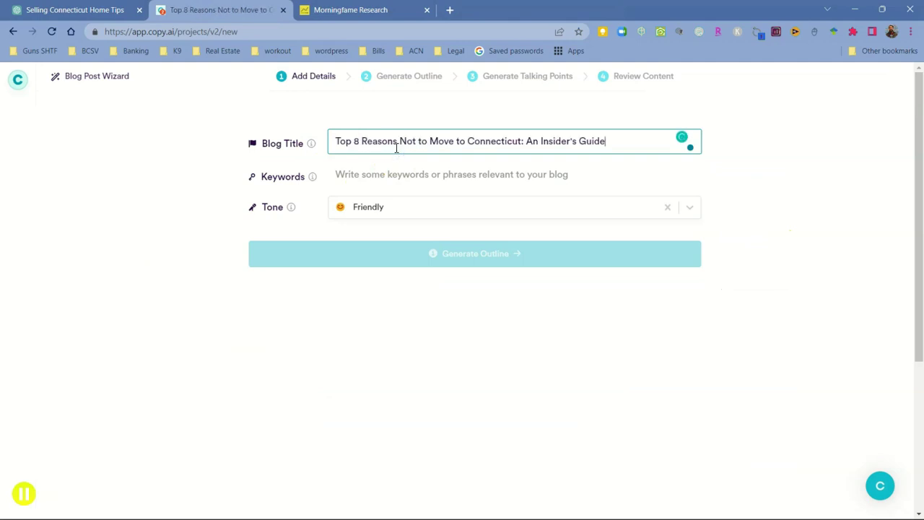
- Set the keywords to "Connecticut housing real estate" and the tone to Persuasive, and try to generate the blog outline
{"action": "left_click", "coordinate": [383, 169]}
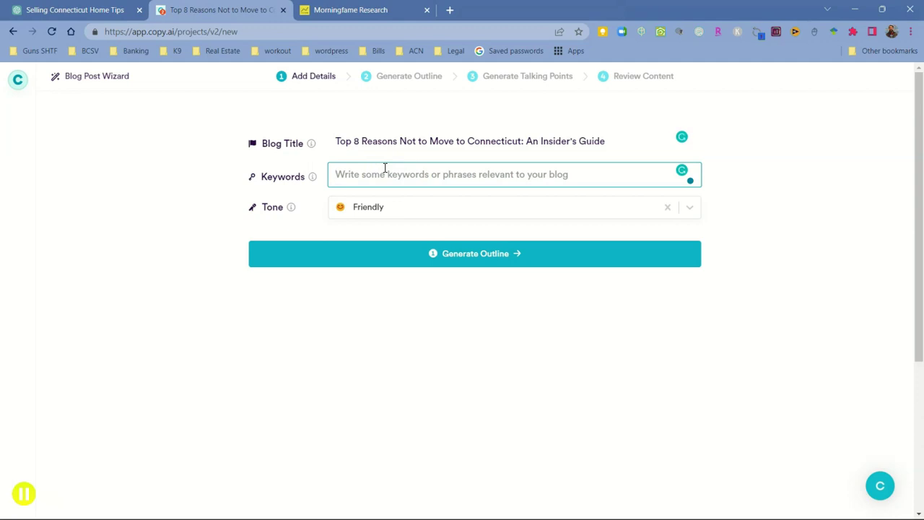
{"action": "type", "text": "Connecticut housing real estate"}
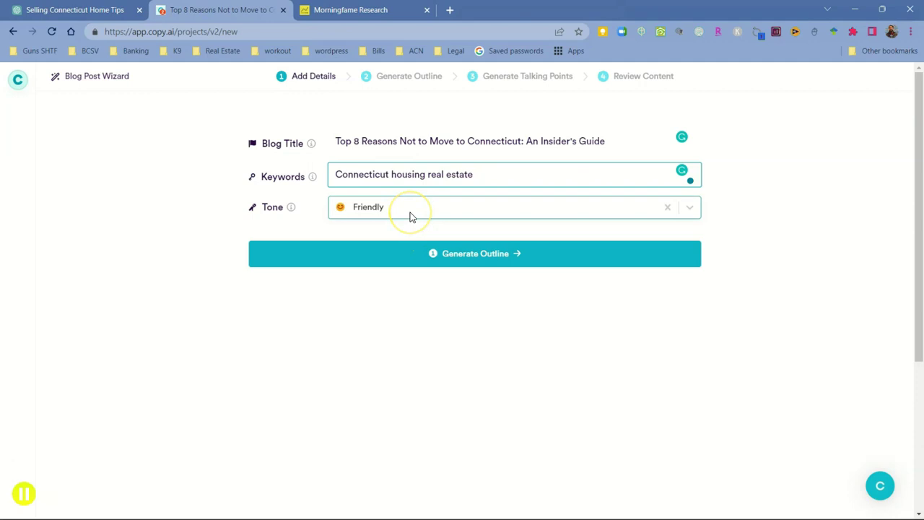
{"action": "left_click", "coordinate": [690, 209]}
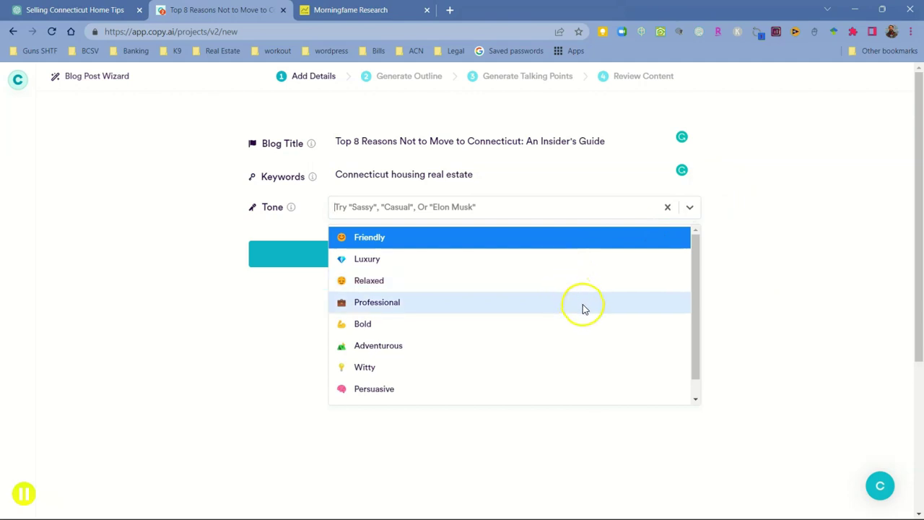
{"action": "scroll", "coordinate": [578, 364], "scroll_direction": "down", "scroll_amount": 1}
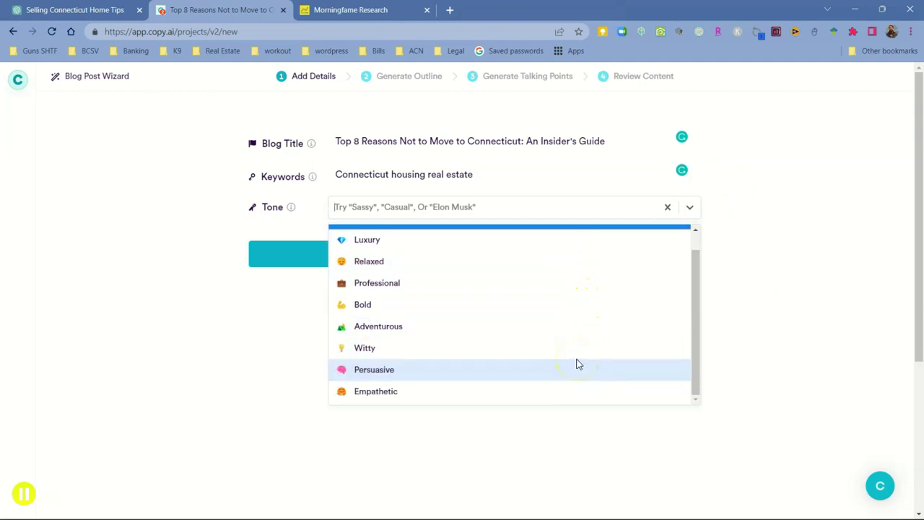
{"action": "left_click", "coordinate": [577, 367]}
{"action": "left_click", "coordinate": [577, 368]}
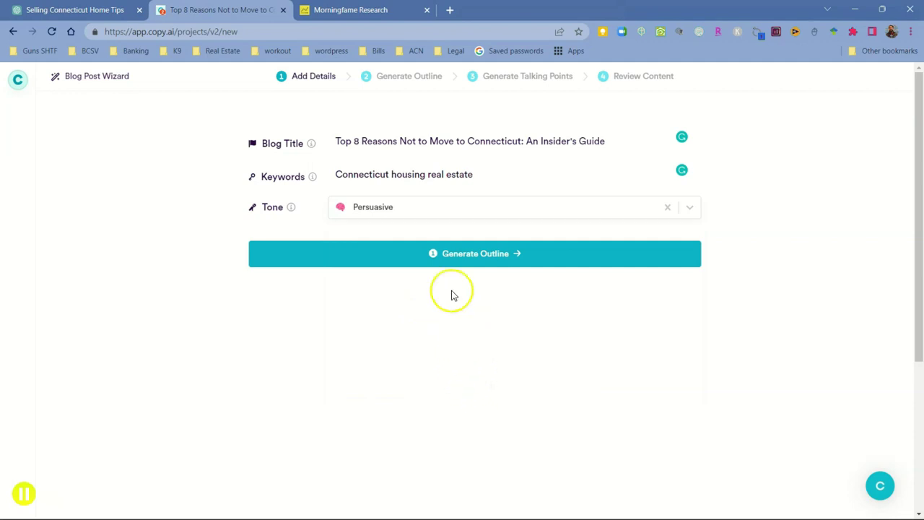
{"action": "left_click", "coordinate": [490, 262]}
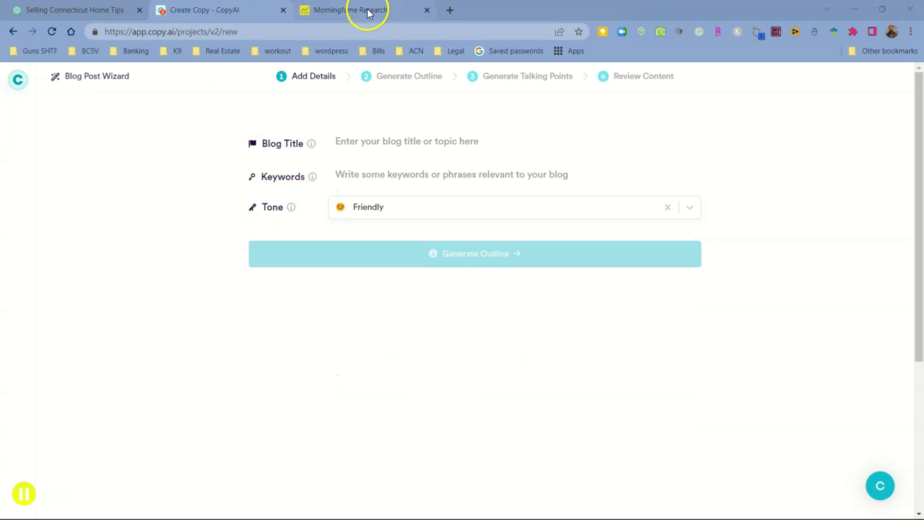
- Copy the title "Top 8 Reasons Not to Move to Connecticut: An Insider's Guide" from Morningfame again and enter it as Copy.ai's blog title
{"action": "mouse_move", "coordinate": [370, 12]}
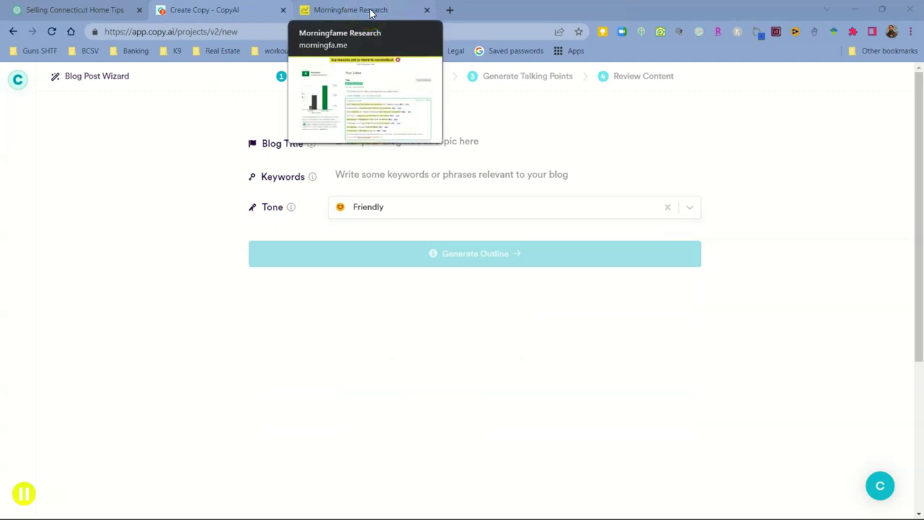
{"action": "left_click", "coordinate": [371, 12]}
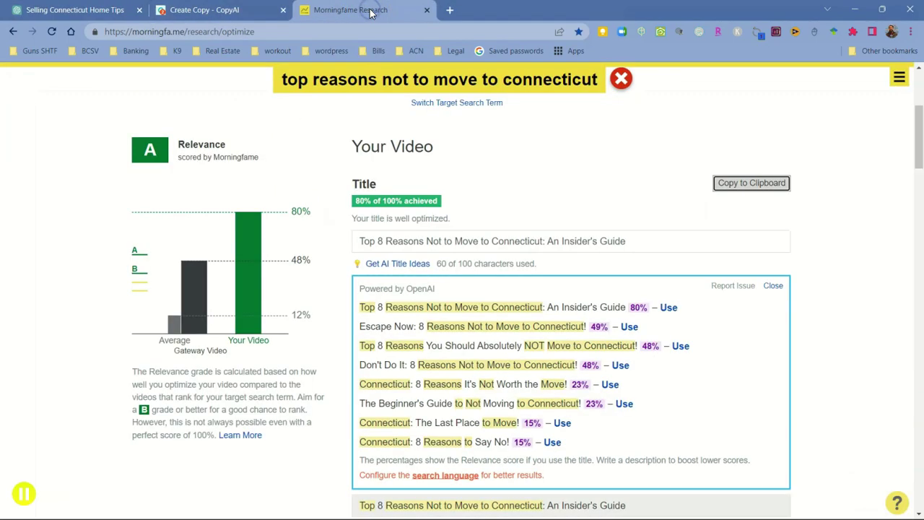
{"action": "left_click", "coordinate": [737, 184]}
{"action": "left_click", "coordinate": [741, 186]}
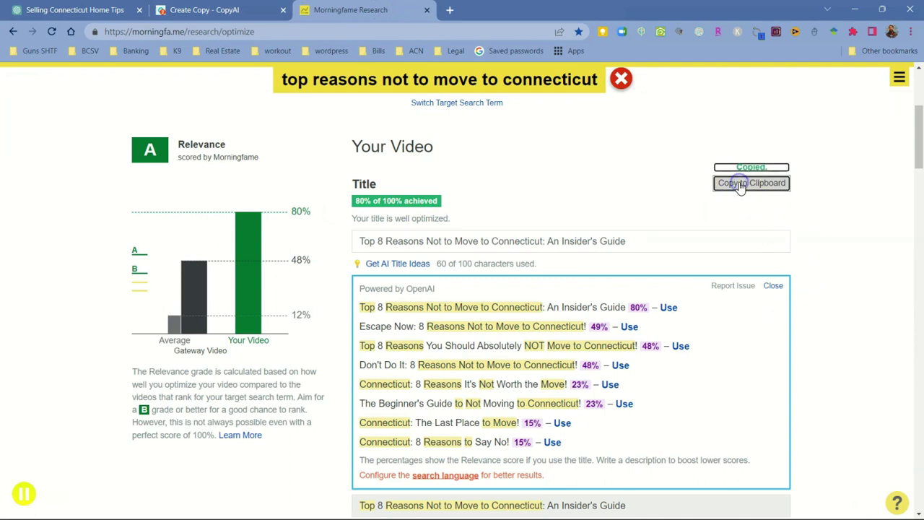
{"action": "left_click", "coordinate": [205, 9]}
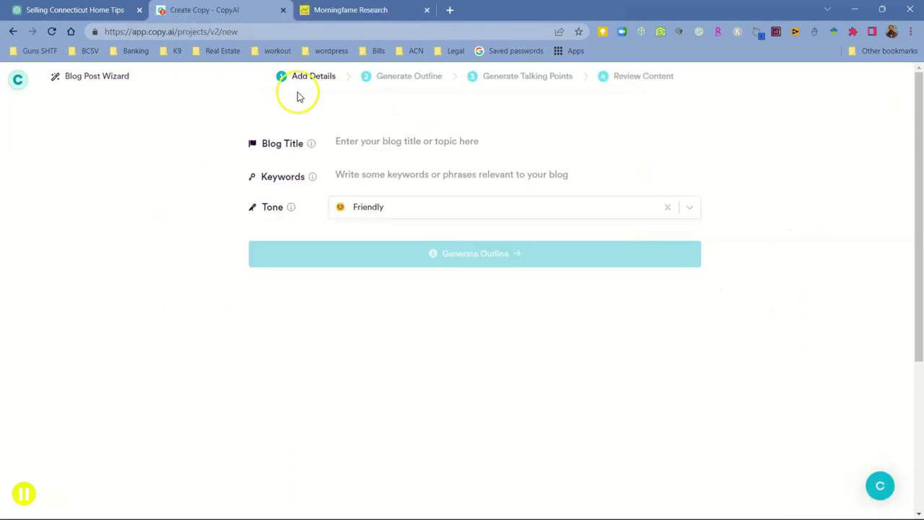
{"action": "left_click", "coordinate": [368, 137]}
{"action": "left_click", "coordinate": [371, 140]}
{"action": "key", "text": "ctrl+v"}
- Set the keywords to "Connecticut Real Estate Homebuyer" and the tone to Persuasive, and generate the blog outline
{"action": "left_click", "coordinate": [416, 174]}
{"action": "type", "text": "C"}
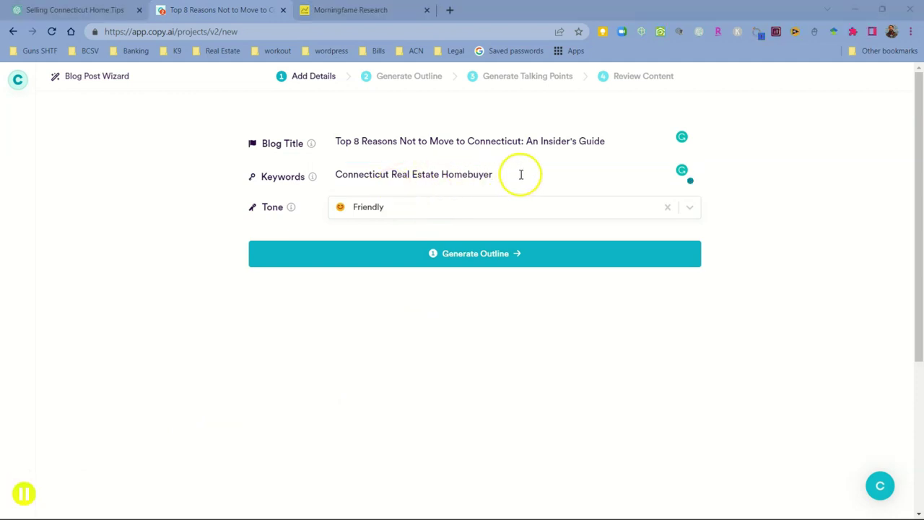
{"action": "left_click", "coordinate": [472, 207]}
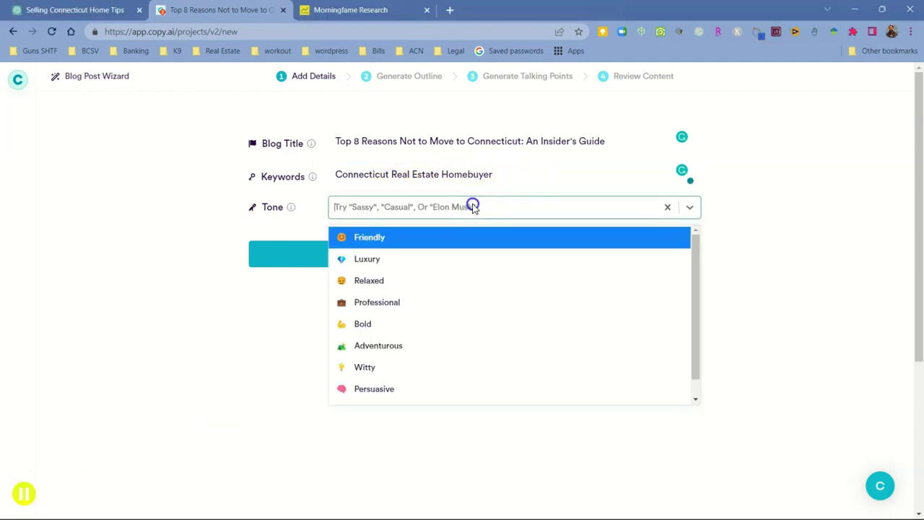
{"action": "scroll", "coordinate": [448, 347], "scroll_direction": "down", "scroll_amount": 1}
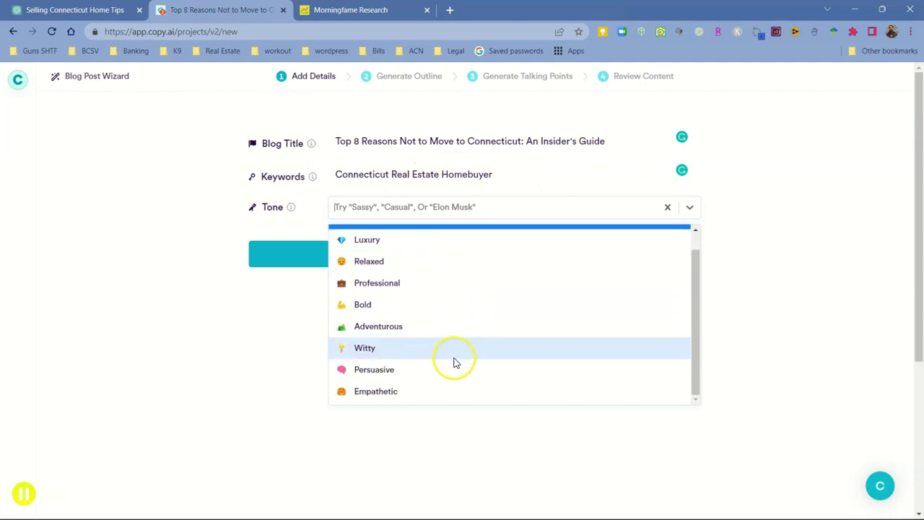
{"action": "left_click", "coordinate": [464, 371]}
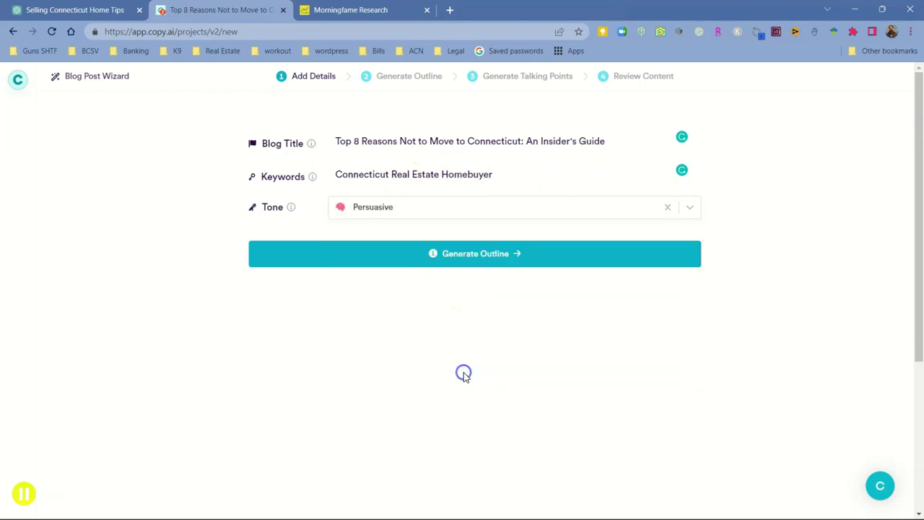
{"action": "left_click", "coordinate": [516, 257]}
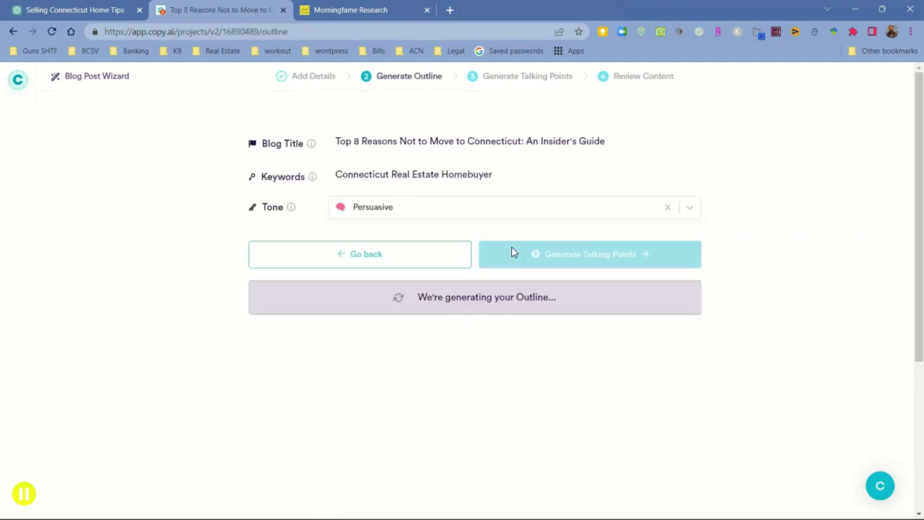
- Read through the section headings of the generated blog outline, from the intro placeholder to the conclusion placeholder
{"action": "left_click", "coordinate": [437, 311]}
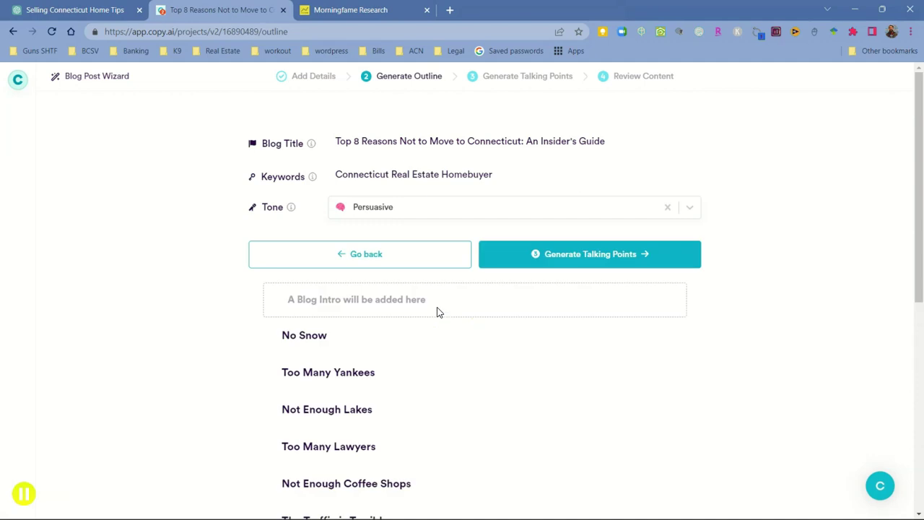
{"action": "scroll", "coordinate": [433, 306], "scroll_direction": "down", "scroll_amount": 1}
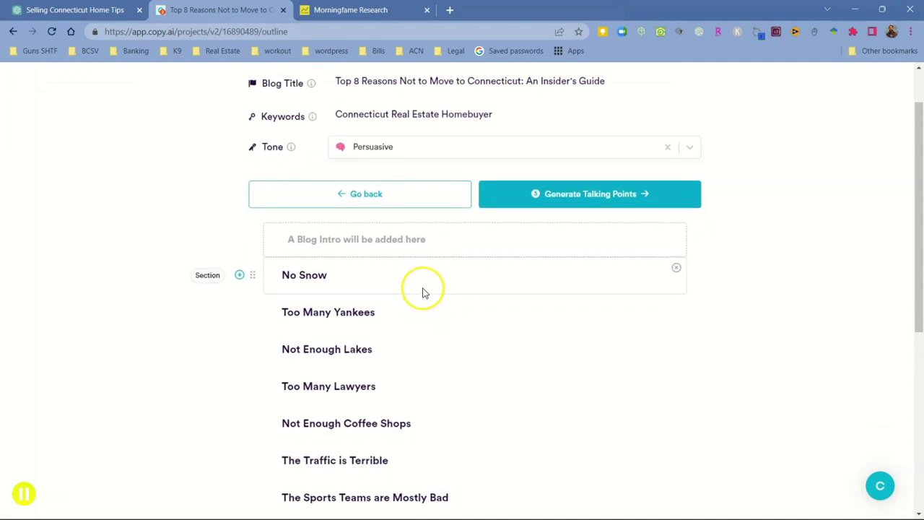
{"action": "scroll", "coordinate": [423, 290], "scroll_direction": "down", "scroll_amount": 1}
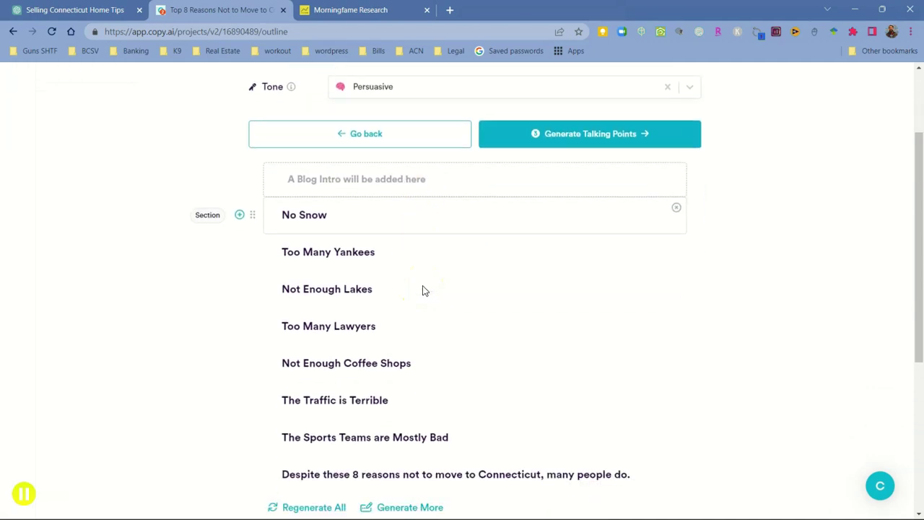
{"action": "left_click", "coordinate": [426, 269]}
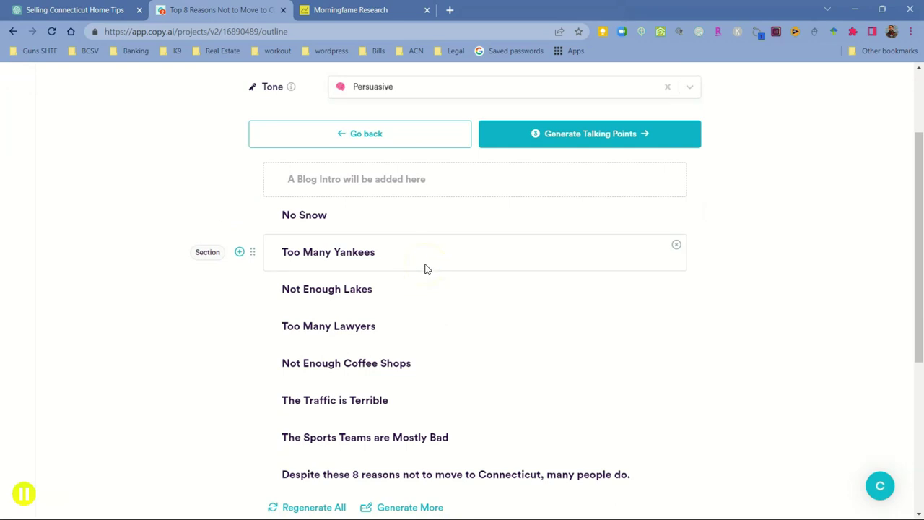
{"action": "scroll", "coordinate": [426, 268], "scroll_direction": "down", "scroll_amount": 1}
{"action": "left_click", "coordinate": [422, 247]}
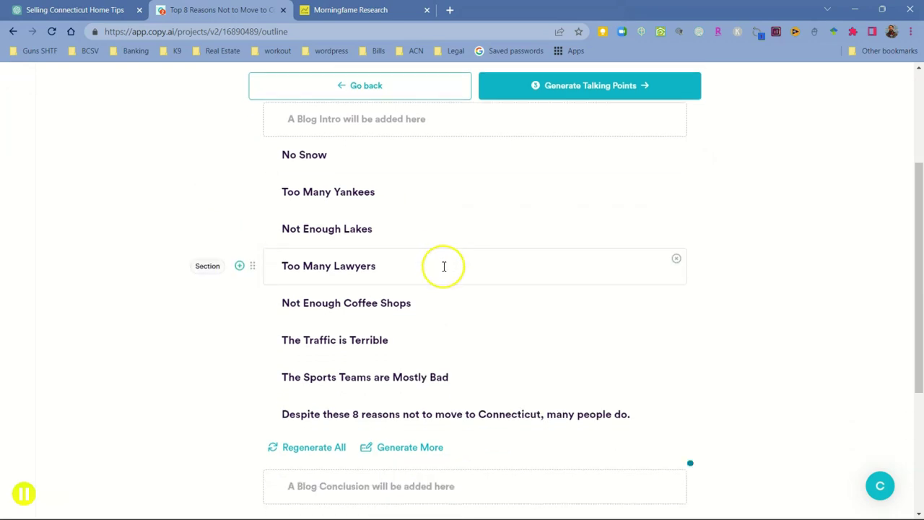
{"action": "left_click", "coordinate": [456, 291]}
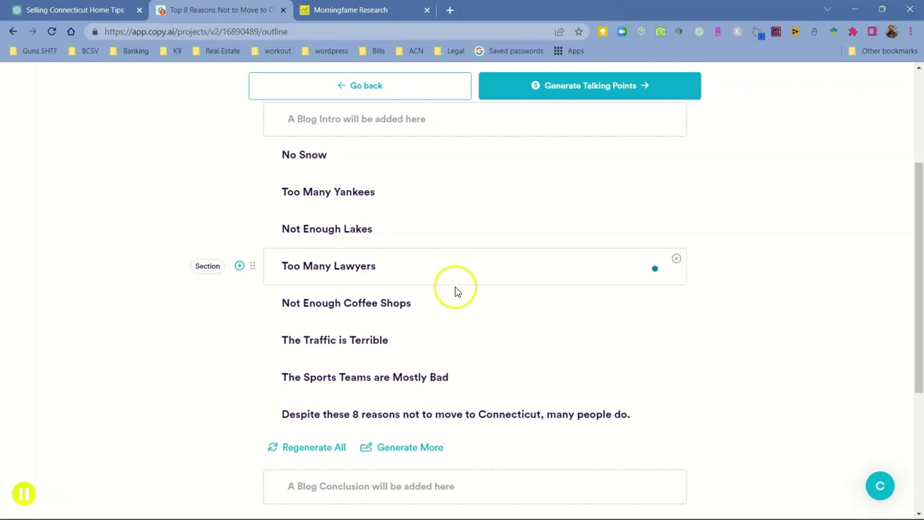
{"action": "scroll", "coordinate": [460, 299], "scroll_direction": "down", "scroll_amount": 2}
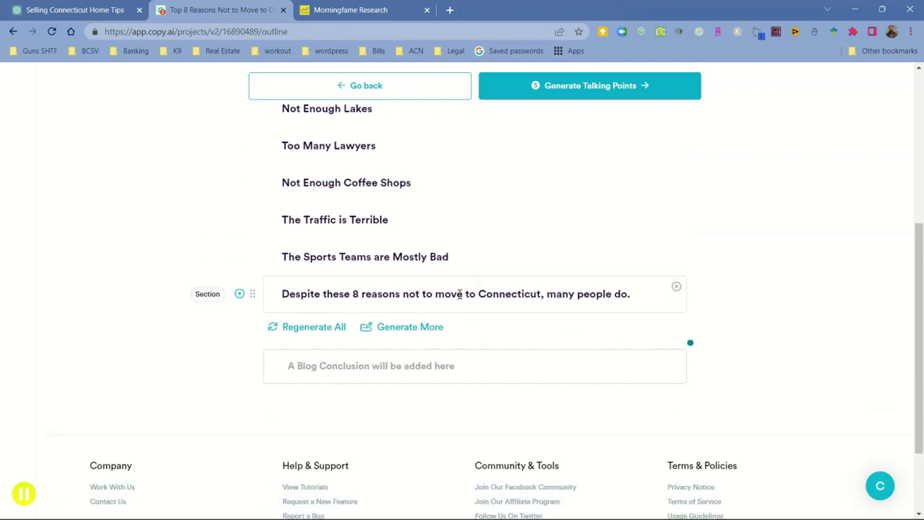
{"action": "scroll", "coordinate": [459, 295], "scroll_direction": "down", "scroll_amount": 2}
- Generate the talking points from the current blog outline
{"action": "scroll", "coordinate": [460, 295], "scroll_direction": "up", "scroll_amount": 6}
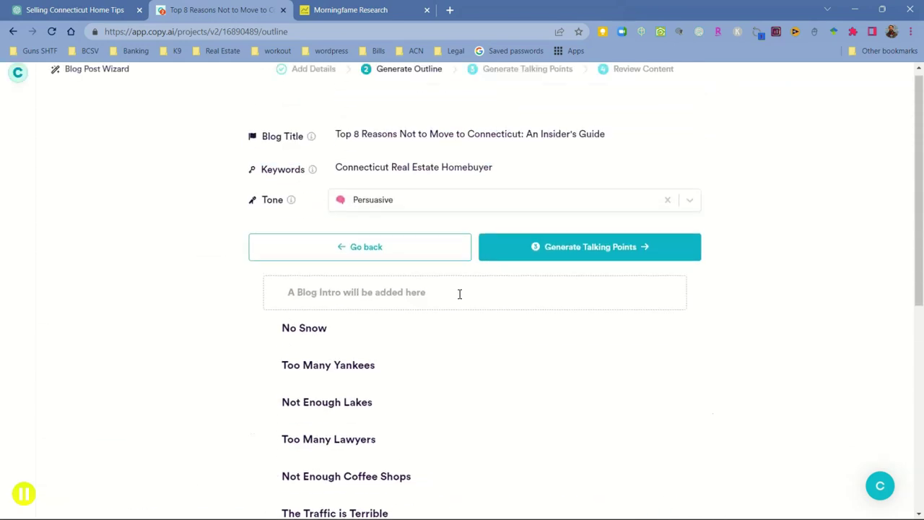
{"action": "left_click", "coordinate": [548, 260]}
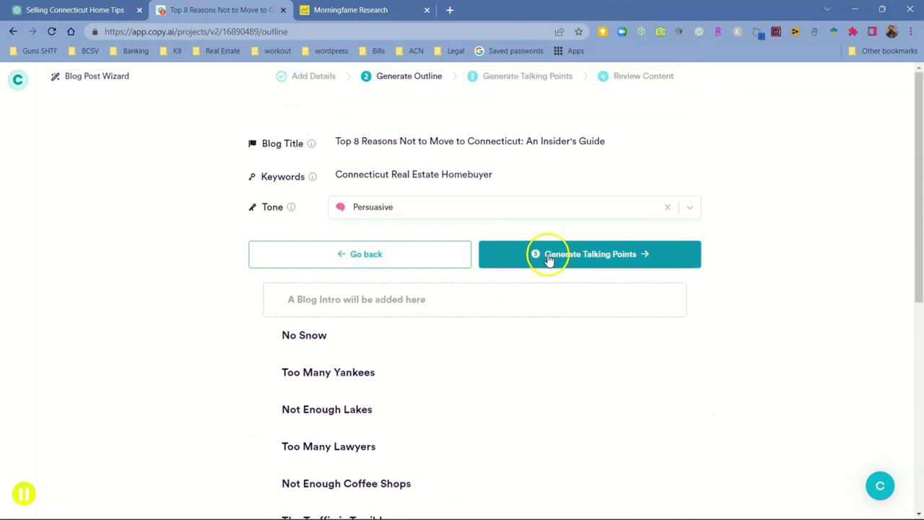
- Generate talking points for each section of the blog outline
{"action": "left_click", "coordinate": [508, 335]}
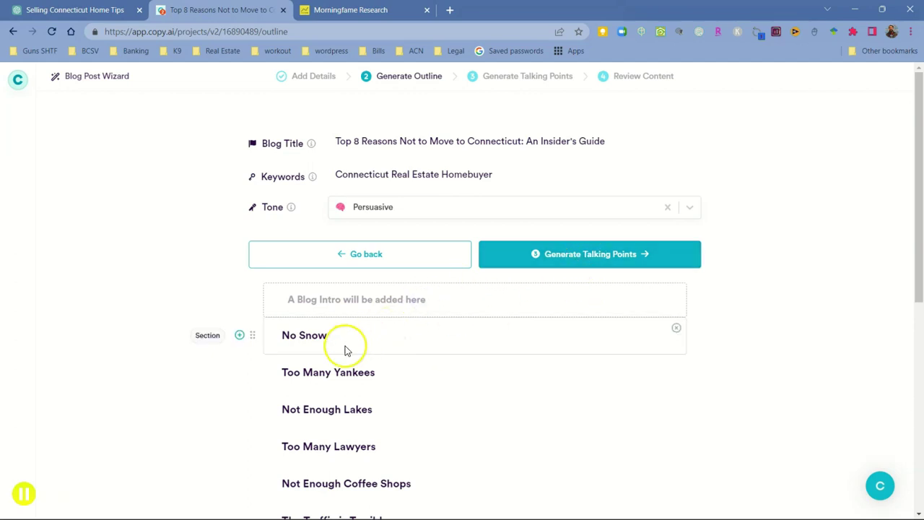
{"action": "left_click", "coordinate": [586, 264]}
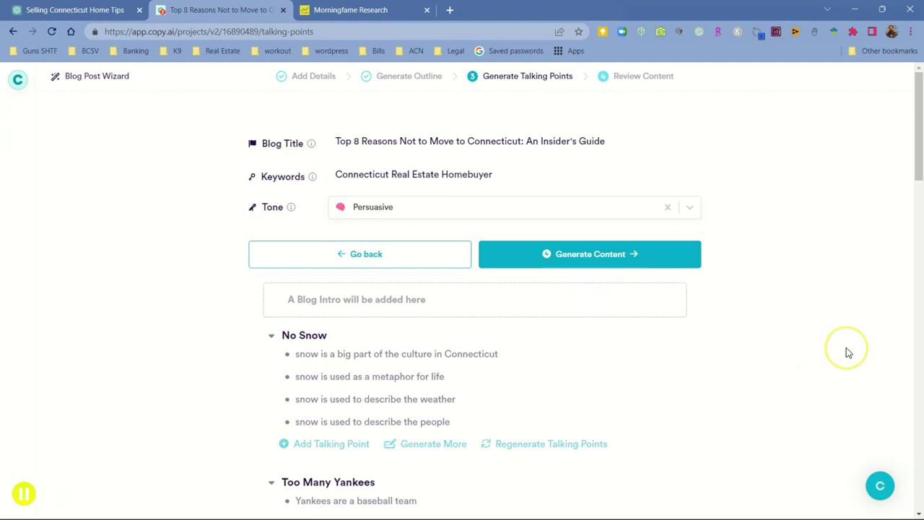
- Look through the talking points from No Snow to the conclusion placeholder, and generate the blog content from them
{"action": "scroll", "coordinate": [808, 350], "scroll_direction": "down", "scroll_amount": 2}
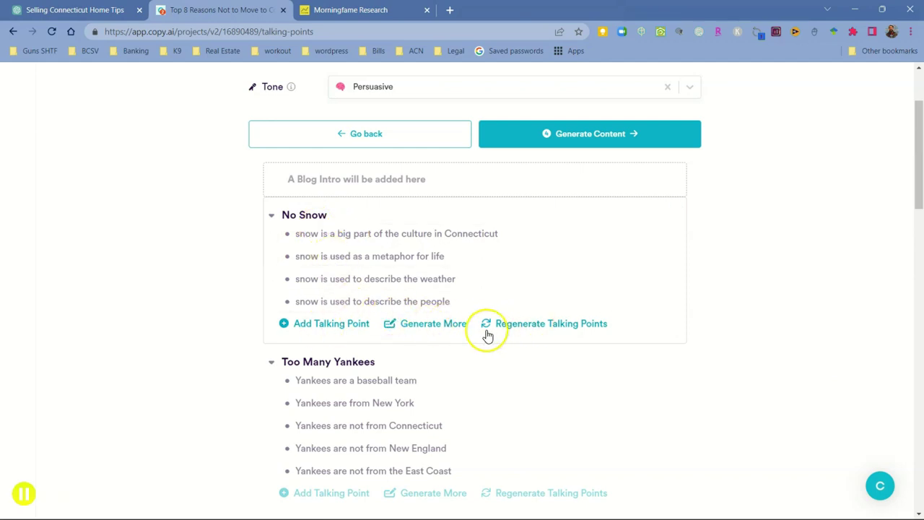
{"action": "scroll", "coordinate": [426, 331], "scroll_direction": "down", "scroll_amount": 4}
{"action": "scroll", "coordinate": [325, 311], "scroll_direction": "down", "scroll_amount": 8}
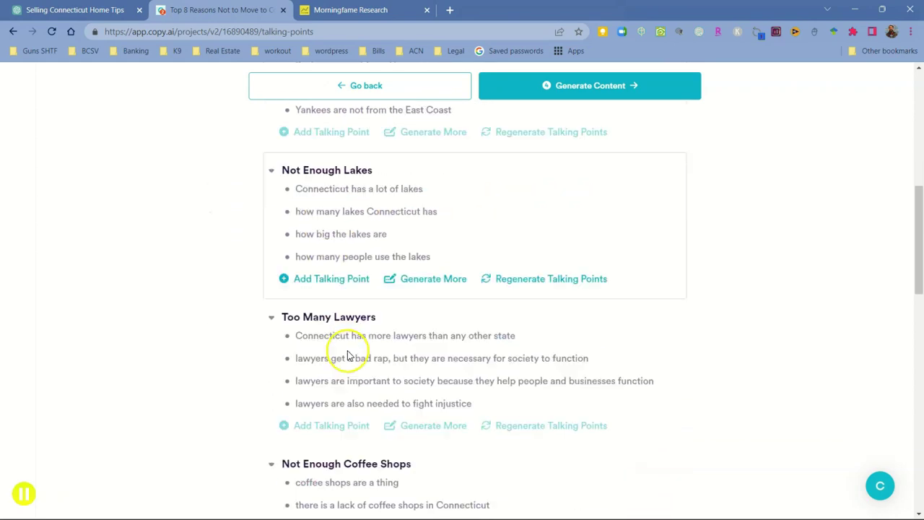
{"action": "scroll", "coordinate": [353, 359], "scroll_direction": "down", "scroll_amount": 6}
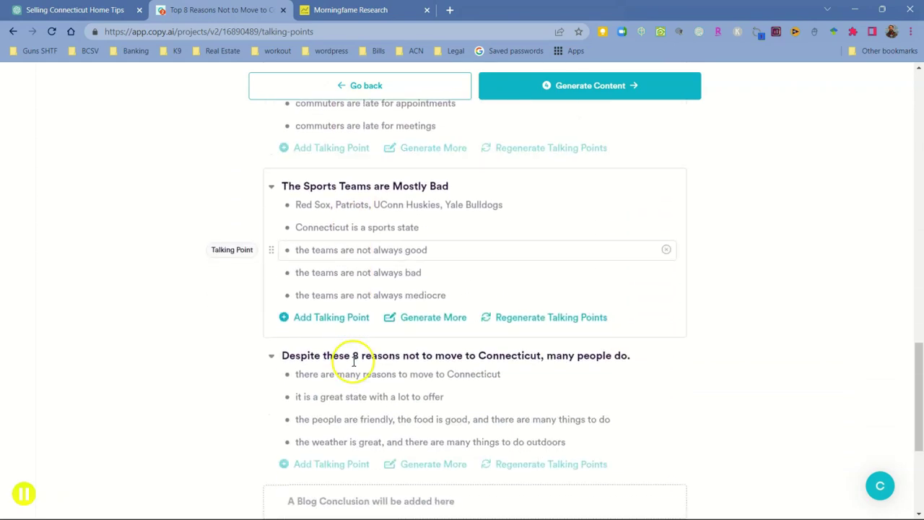
{"action": "scroll", "coordinate": [354, 361], "scroll_direction": "up", "scroll_amount": 8}
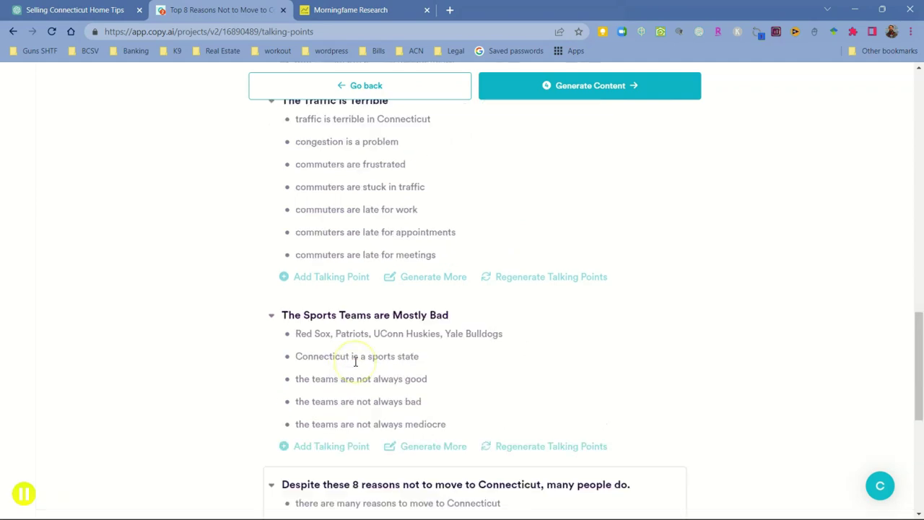
{"action": "scroll", "coordinate": [426, 317], "scroll_direction": "up", "scroll_amount": 12}
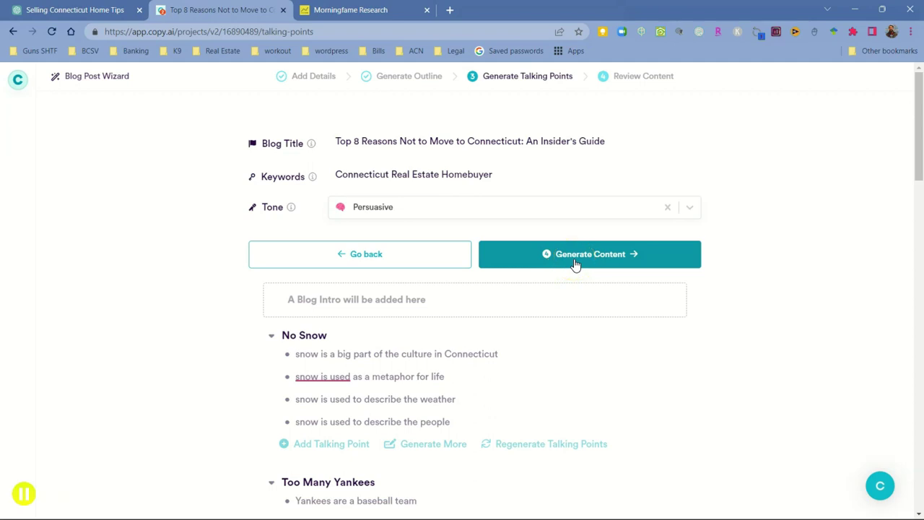
{"action": "left_click", "coordinate": [575, 265]}
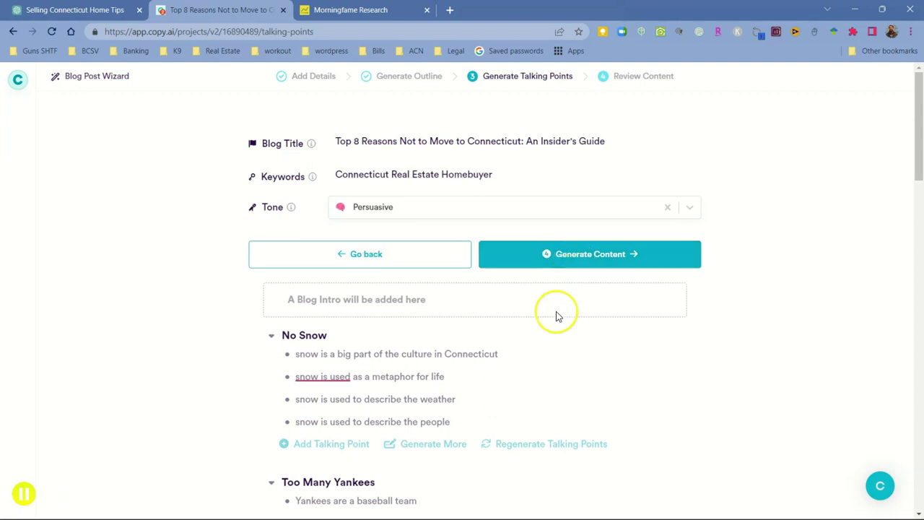
{"action": "left_click", "coordinate": [564, 258]}
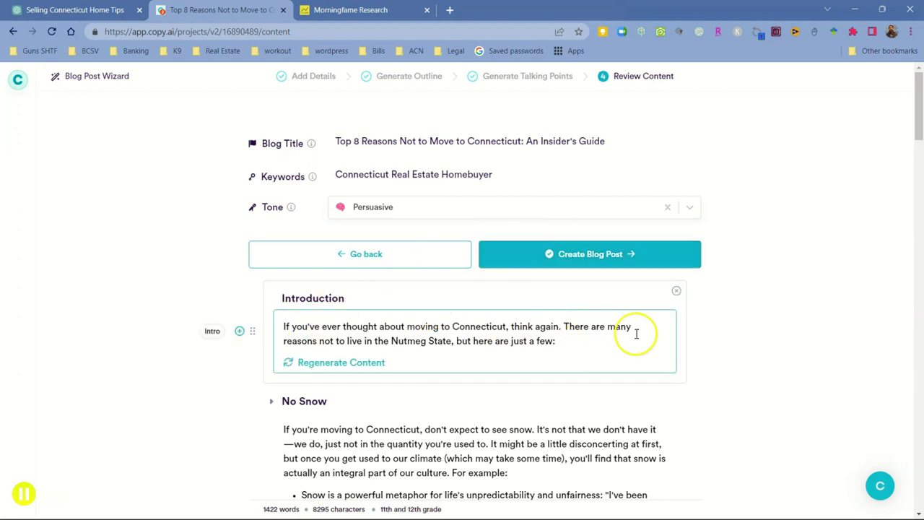
- Review the Introduction, No Snow and Too Many Yankees content, and create the blog post from the full content
{"action": "scroll", "coordinate": [760, 340], "scroll_direction": "down", "scroll_amount": 2}
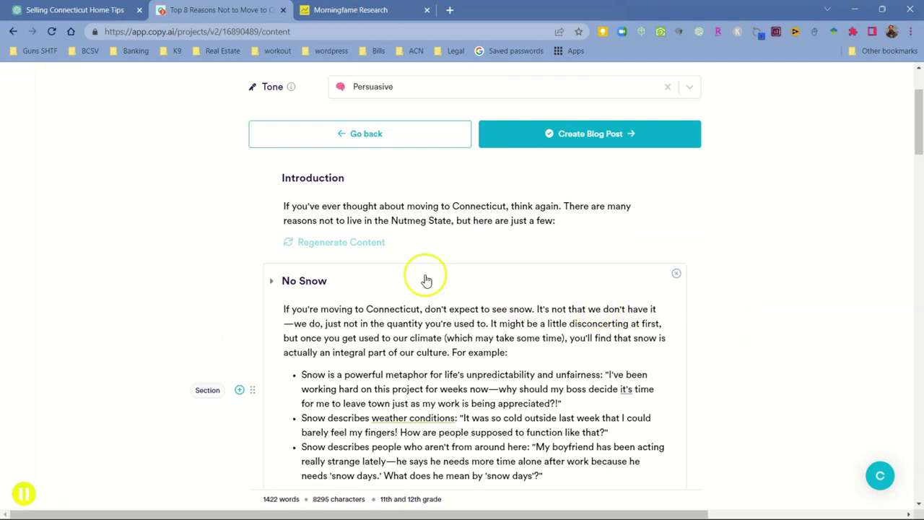
{"action": "scroll", "coordinate": [355, 264], "scroll_direction": "down", "scroll_amount": 2}
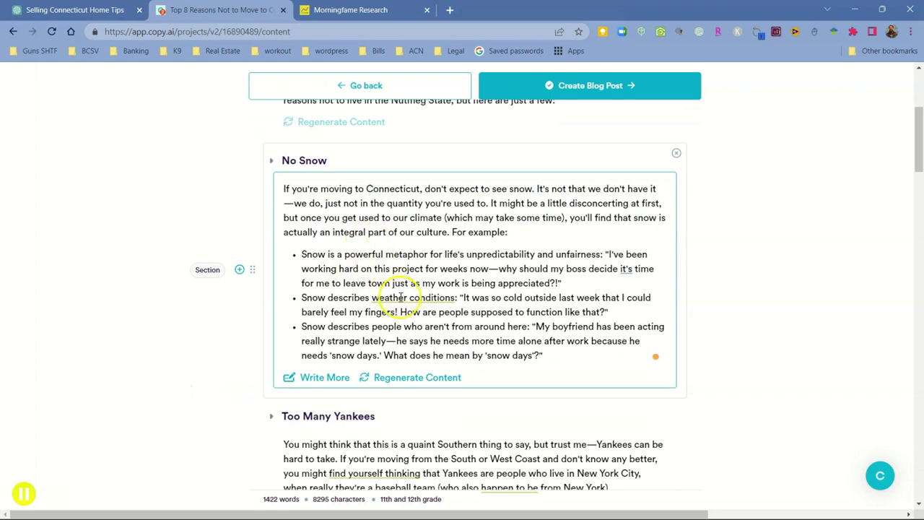
{"action": "scroll", "coordinate": [419, 308], "scroll_direction": "down", "scroll_amount": 6}
{"action": "scroll", "coordinate": [427, 309], "scroll_direction": "up", "scroll_amount": 5}
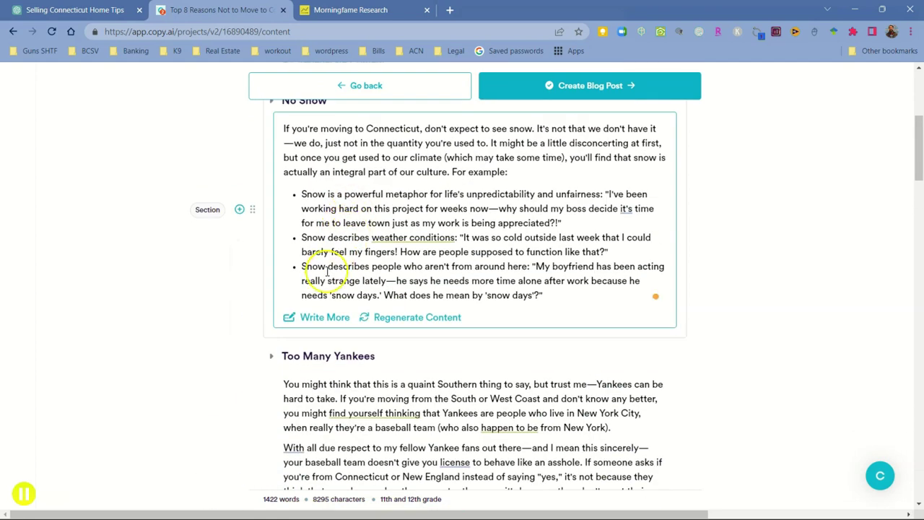
{"action": "scroll", "coordinate": [444, 314], "scroll_direction": "up", "scroll_amount": 1}
{"action": "scroll", "coordinate": [405, 289], "scroll_direction": "up", "scroll_amount": 1}
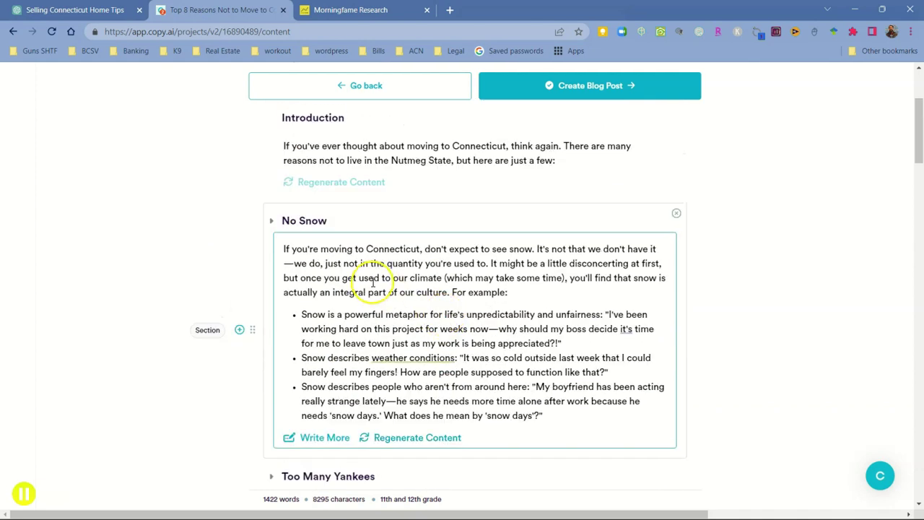
{"action": "scroll", "coordinate": [392, 267], "scroll_direction": "down", "scroll_amount": 2}
{"action": "scroll", "coordinate": [399, 293], "scroll_direction": "down", "scroll_amount": 8}
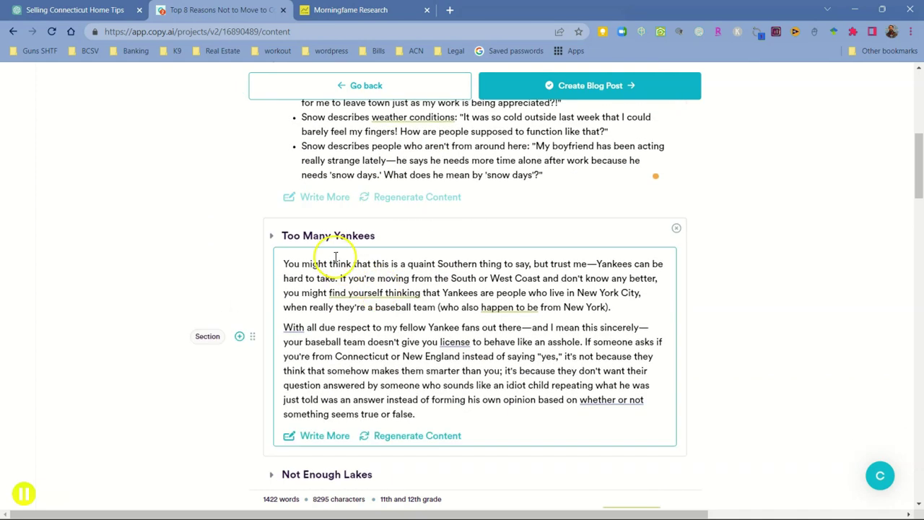
{"action": "scroll", "coordinate": [332, 249], "scroll_direction": "up", "scroll_amount": 12}
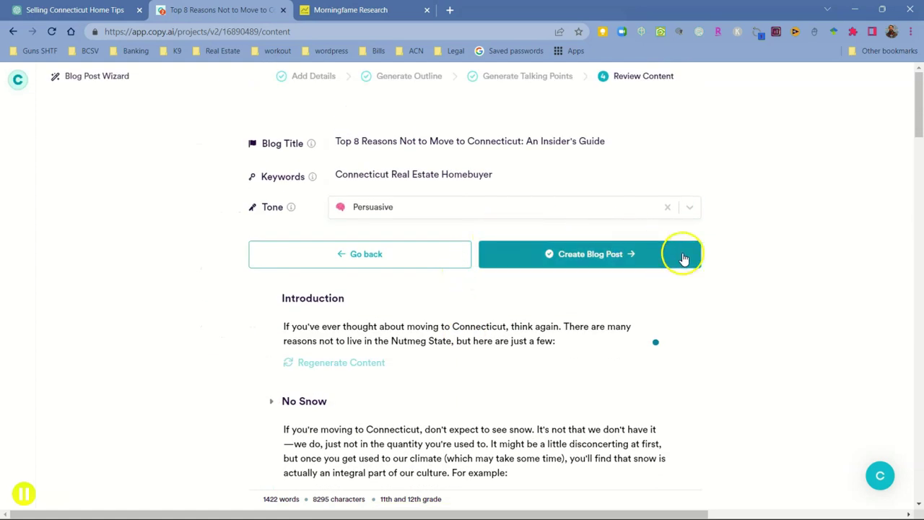
{"action": "left_click", "coordinate": [592, 258]}
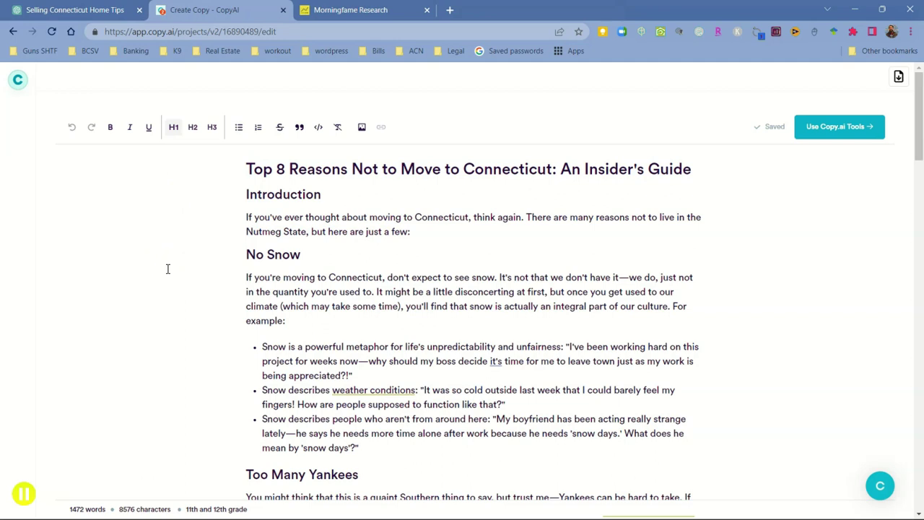
- Read through the finished blog post in the editor, from the No Snow section down to the Conclusion
{"action": "scroll", "coordinate": [168, 268], "scroll_direction": "down", "scroll_amount": 3}
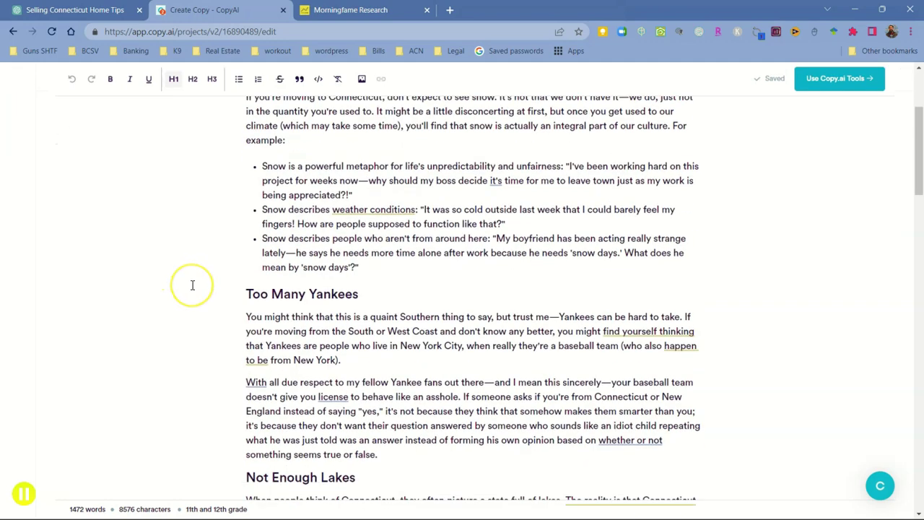
{"action": "scroll", "coordinate": [208, 300], "scroll_direction": "down", "scroll_amount": 10}
{"action": "scroll", "coordinate": [319, 332], "scroll_direction": "up", "scroll_amount": 5}
{"action": "scroll", "coordinate": [320, 332], "scroll_direction": "up", "scroll_amount": 5}
{"action": "scroll", "coordinate": [320, 332], "scroll_direction": "down", "scroll_amount": 5}
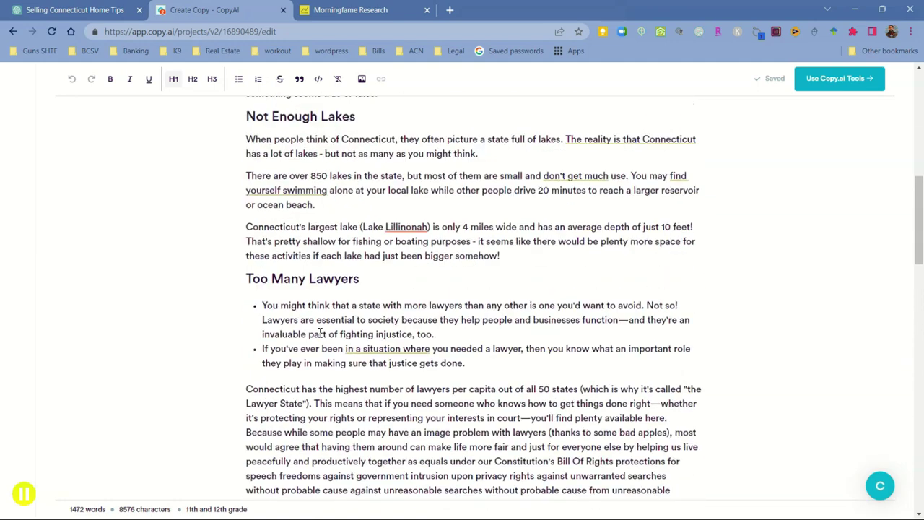
{"action": "scroll", "coordinate": [320, 332], "scroll_direction": "down", "scroll_amount": 9}
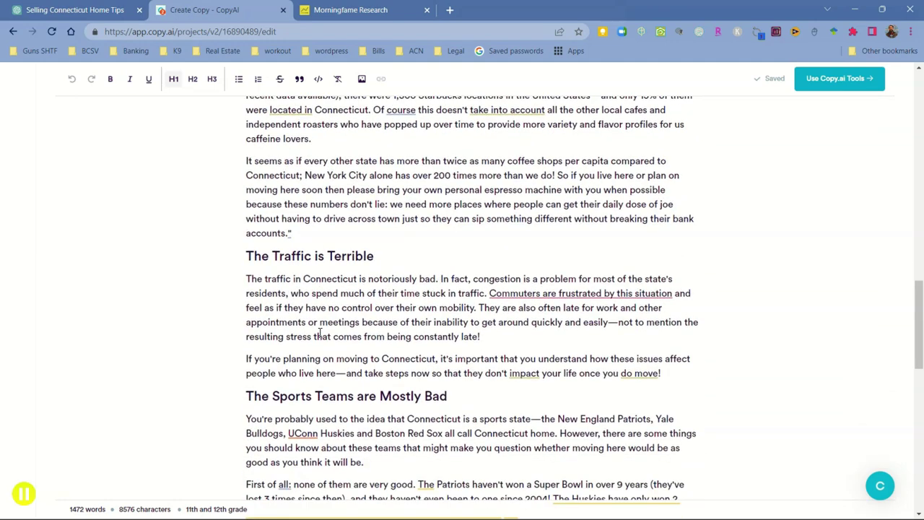
{"action": "scroll", "coordinate": [320, 332], "scroll_direction": "down", "scroll_amount": 5}
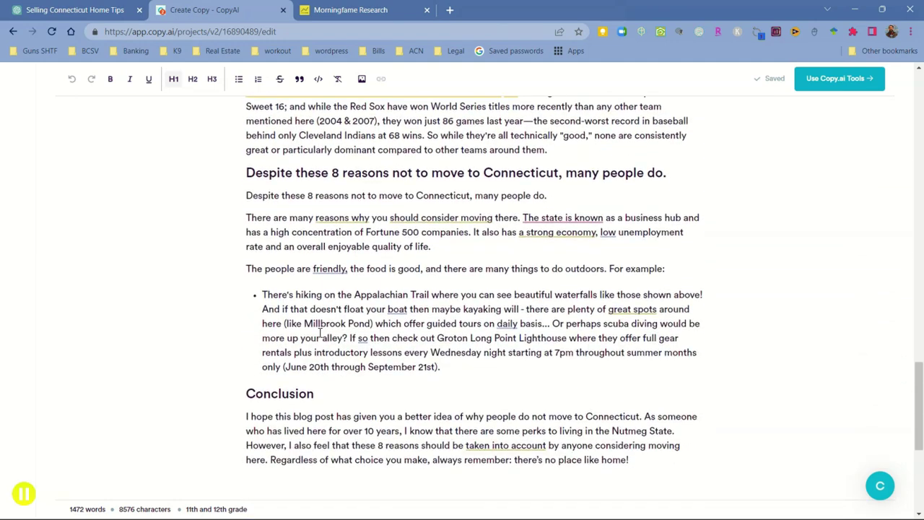
{"action": "scroll", "coordinate": [320, 332], "scroll_direction": "down", "scroll_amount": 1}
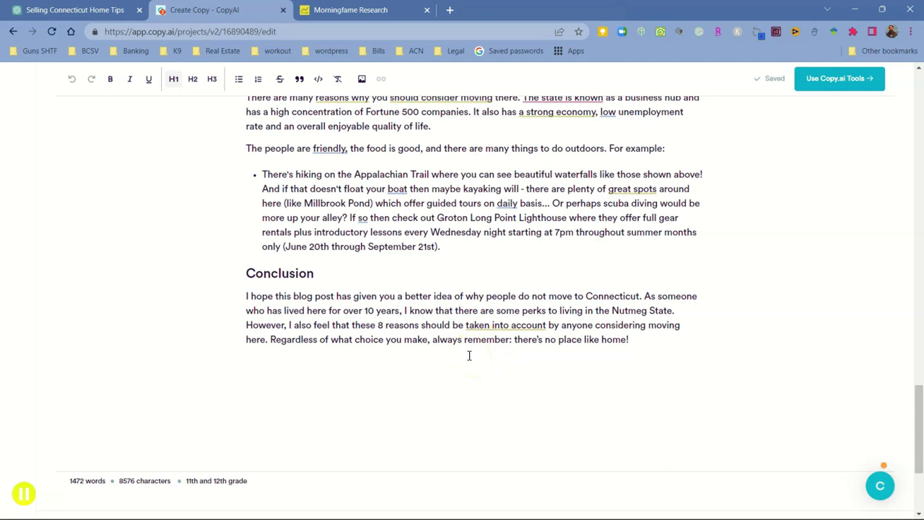
{"action": "scroll", "coordinate": [470, 355], "scroll_direction": "up", "scroll_amount": 2}
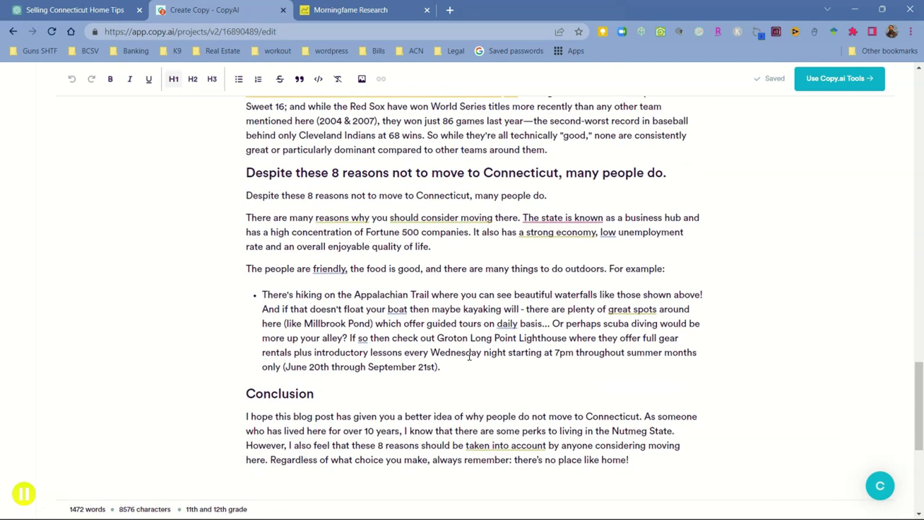
- Copy the entire blog post from Copy.ai and paste it into an empty untitled document in ProWritingAid
{"action": "left_click", "coordinate": [455, 321]}
{"action": "left_click", "coordinate": [134, 392]}
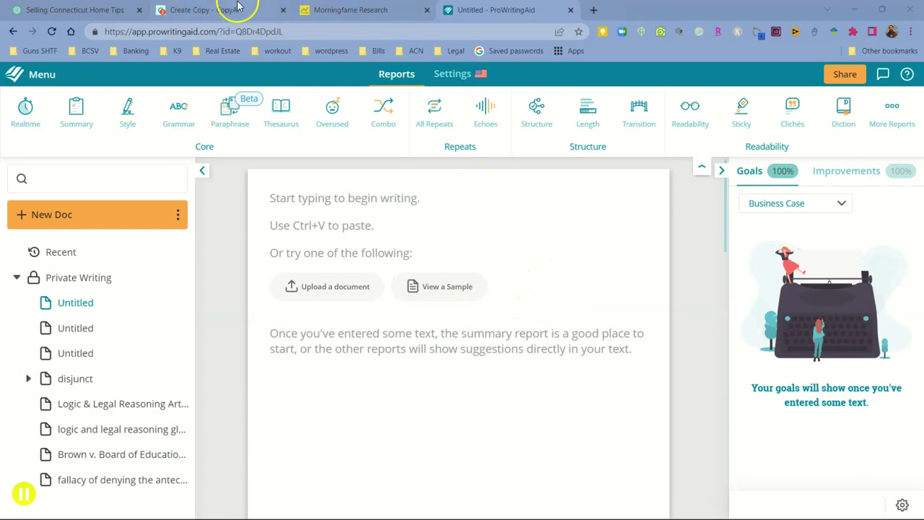
{"action": "left_click", "coordinate": [216, 9]}
{"action": "scroll", "coordinate": [497, 336], "scroll_direction": "up", "scroll_amount": 10}
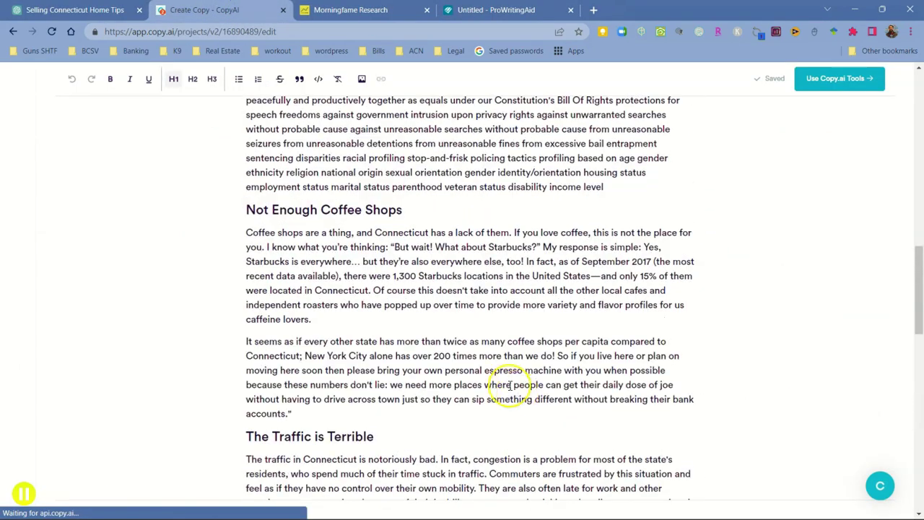
{"action": "scroll", "coordinate": [409, 306], "scroll_direction": "up", "scroll_amount": 15}
{"action": "left_click", "coordinate": [349, 197]}
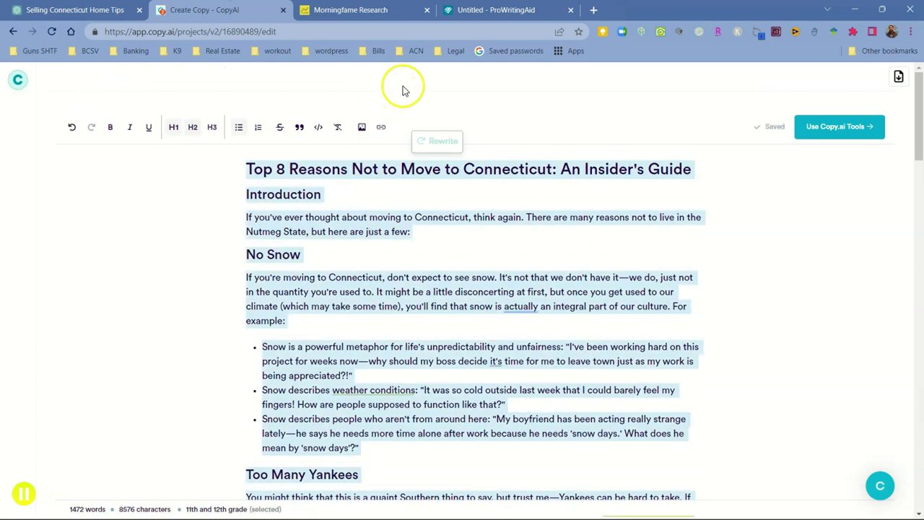
{"action": "left_click", "coordinate": [461, 9]}
{"action": "left_click", "coordinate": [360, 200]}
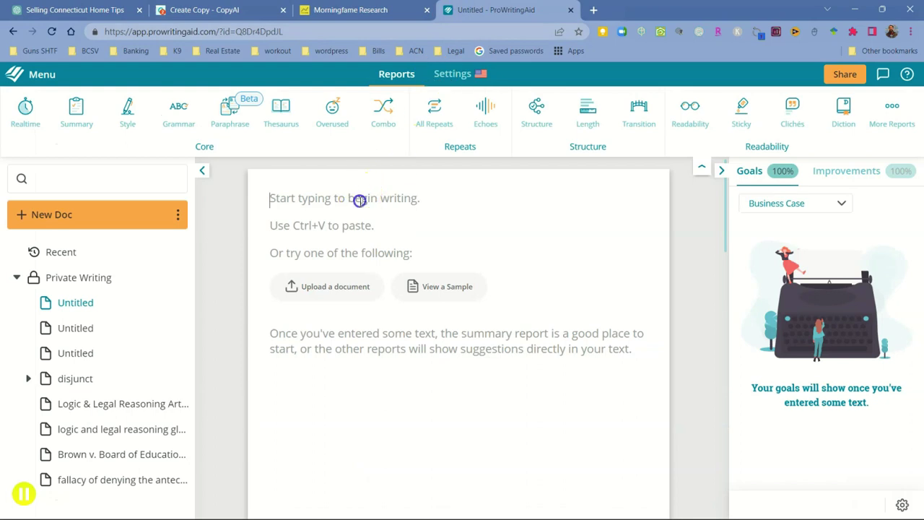
{"action": "left_click", "coordinate": [370, 213]}
{"action": "key", "text": "ctrl+v"}
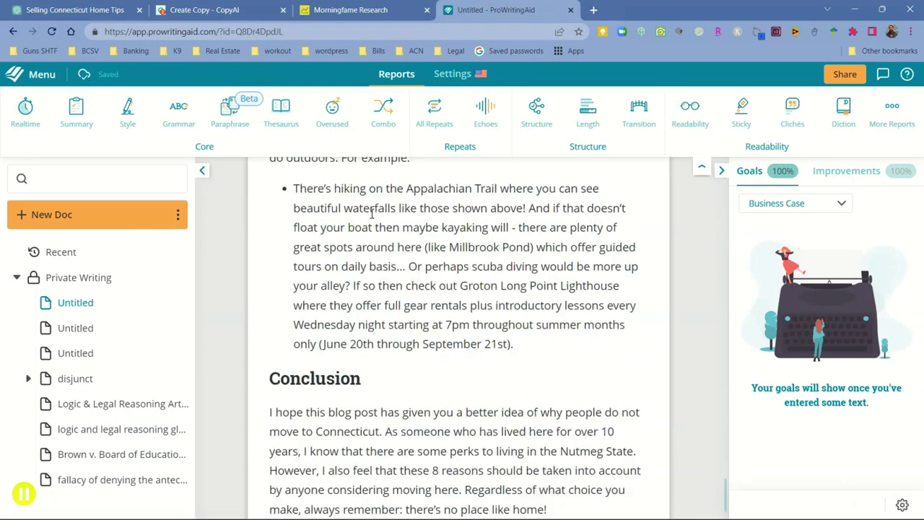
- Try to run the Plagiarism report on the pasted blog post, and close the Plagiarism Check
{"action": "scroll", "coordinate": [372, 214], "scroll_direction": "up", "scroll_amount": 15}
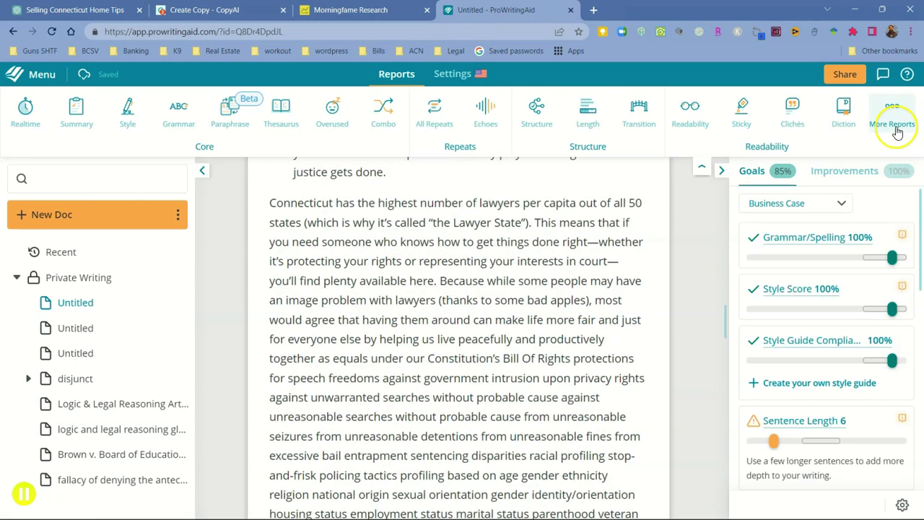
{"action": "left_click", "coordinate": [894, 128]}
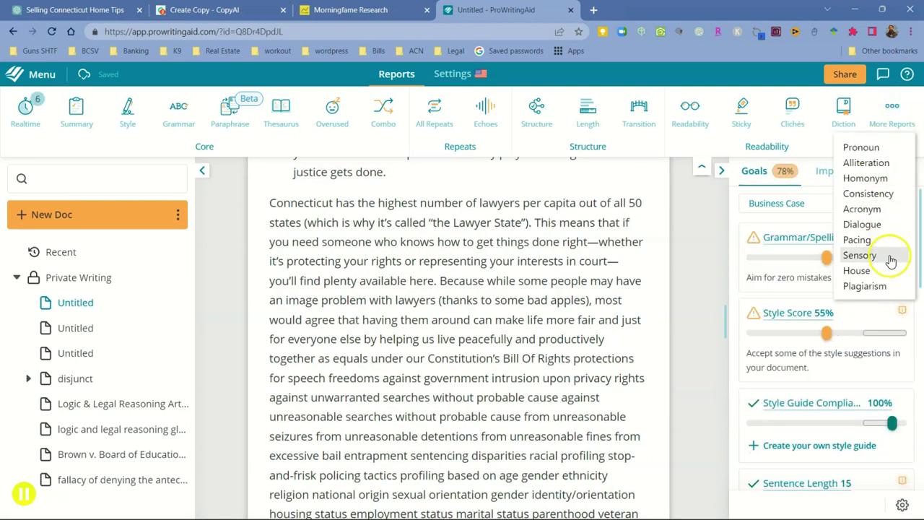
{"action": "left_click", "coordinate": [870, 285]}
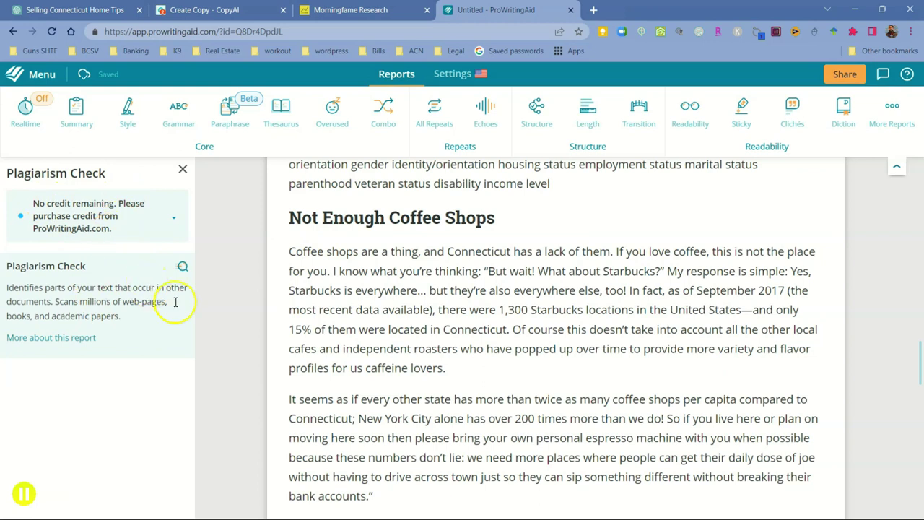
{"action": "scroll", "coordinate": [366, 309], "scroll_direction": "up", "scroll_amount": 10}
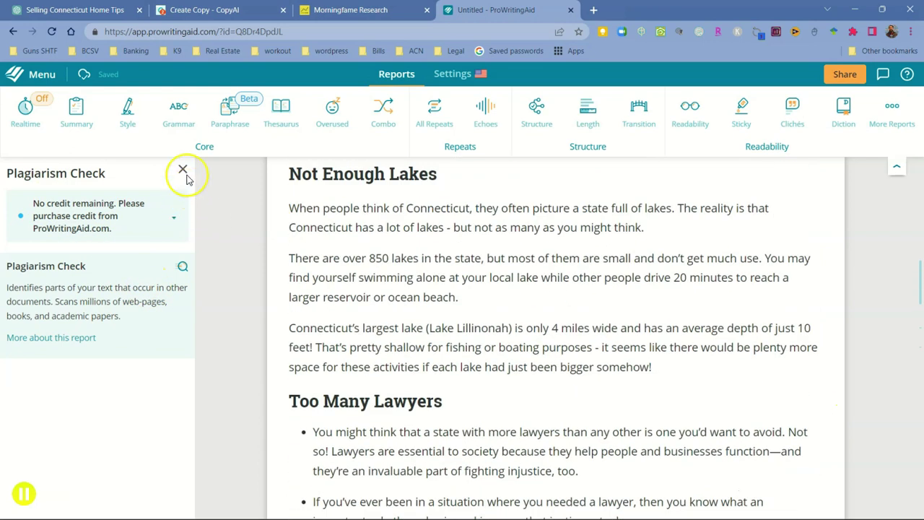
{"action": "left_click", "coordinate": [183, 171]}
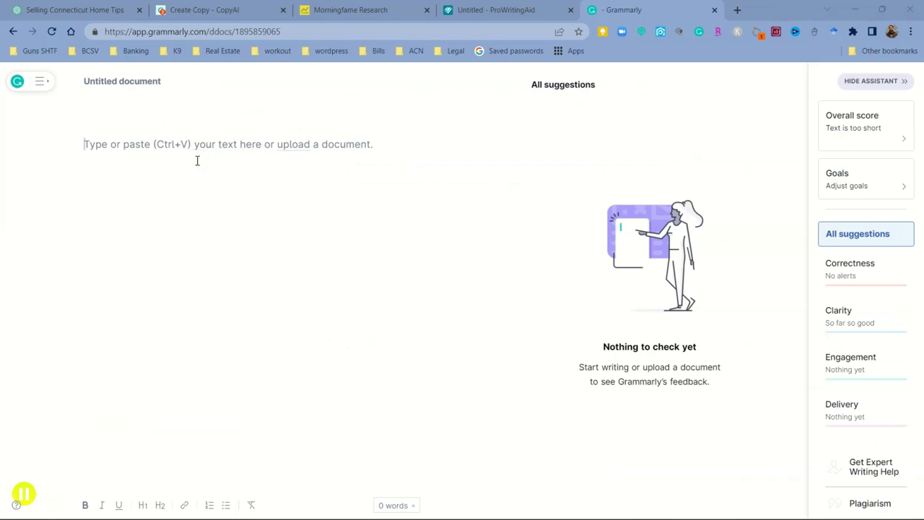
- Paste the blog post into an empty Grammarly document and accept the General domain, Knowledgeable audience and Neutral formality goals
{"action": "left_click", "coordinate": [153, 141]}
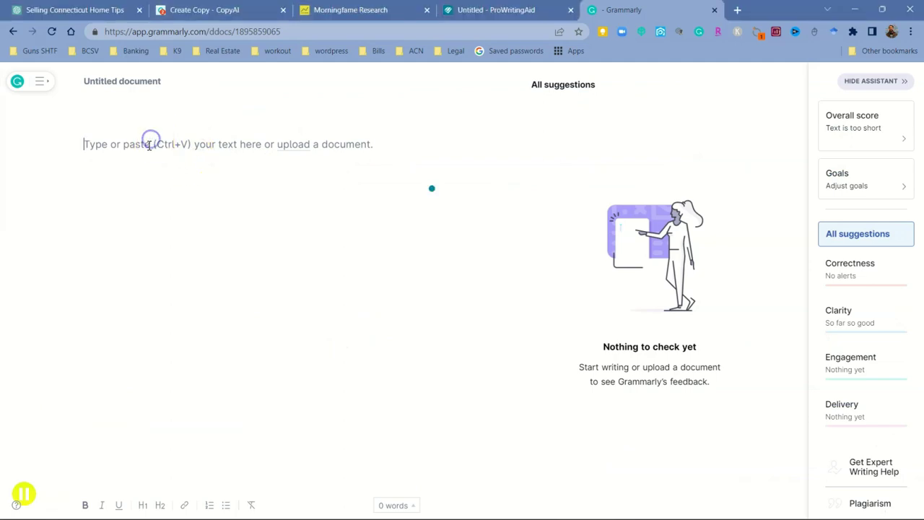
{"action": "key", "text": "ctrl+v"}
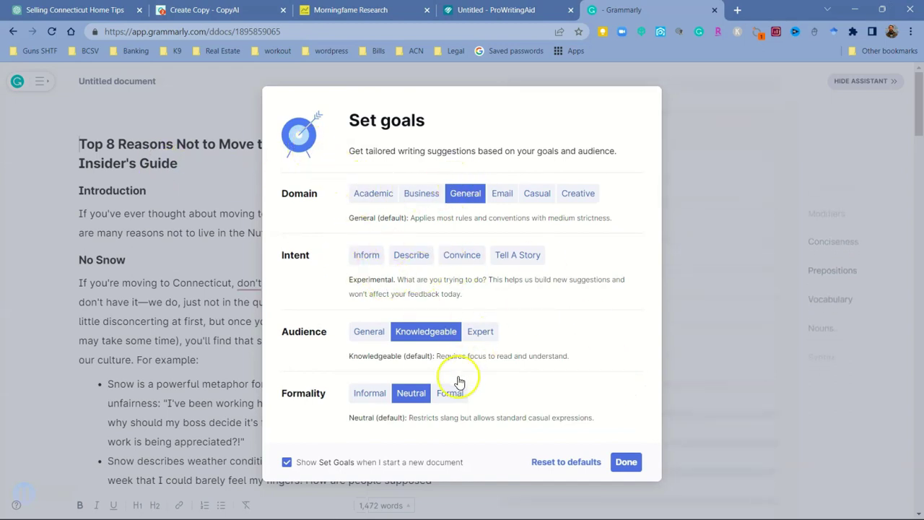
{"action": "left_click", "coordinate": [625, 462]}
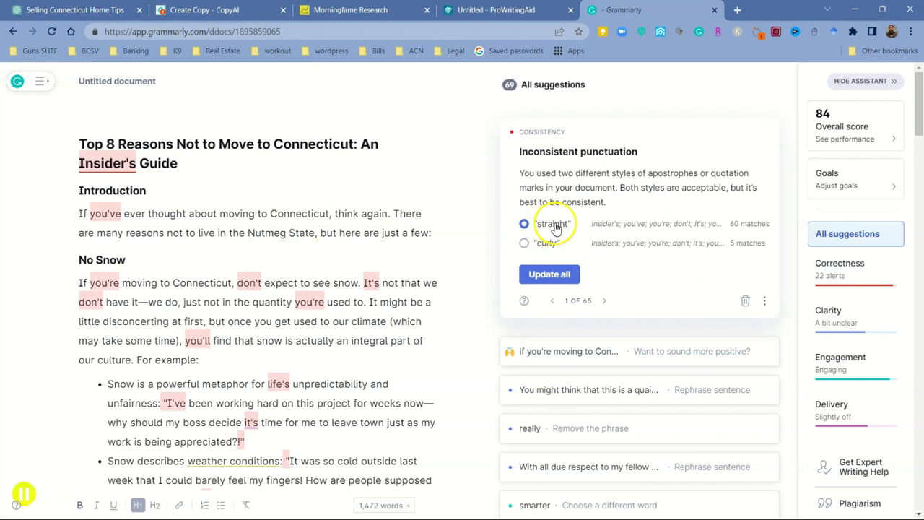
- Make all apostrophes and quotation marks in the blog post consistently straight, and run the Plagiarism check on it
{"action": "left_click", "coordinate": [547, 278]}
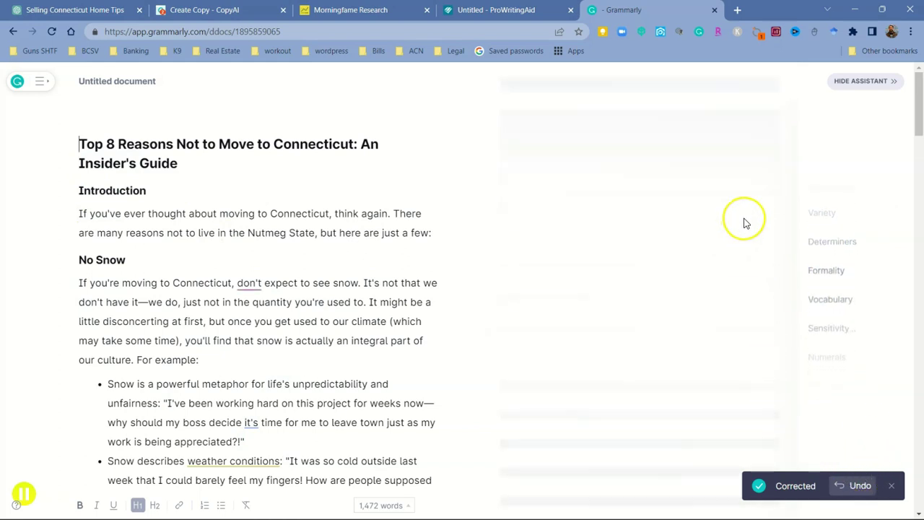
{"action": "scroll", "coordinate": [859, 303], "scroll_direction": "down", "scroll_amount": 1}
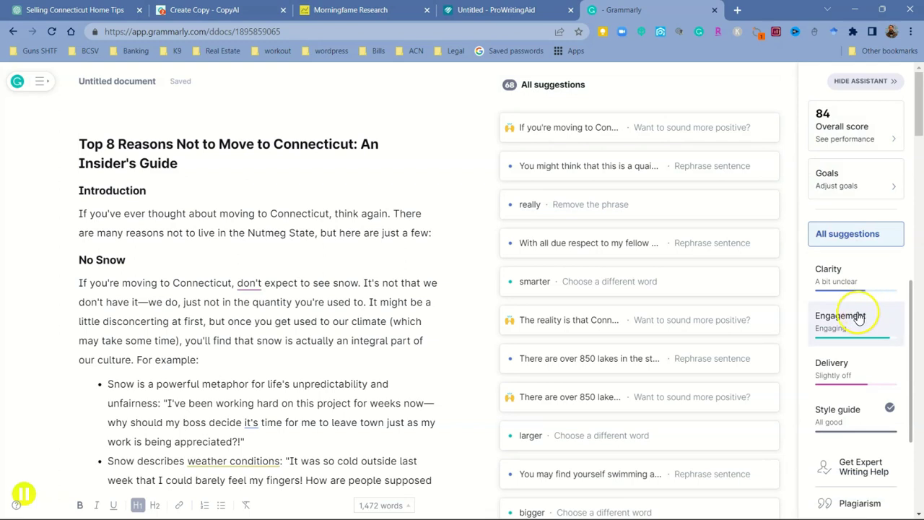
{"action": "left_click", "coordinate": [859, 505]}
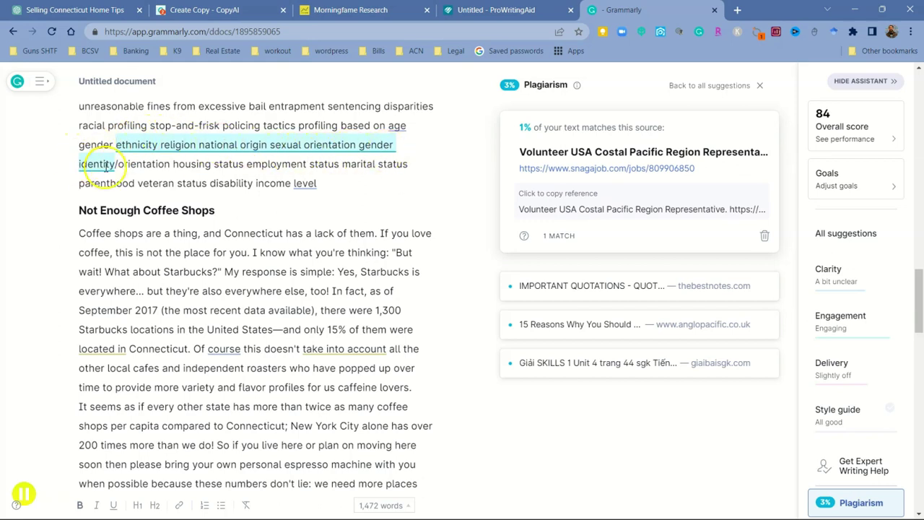
- Look through the blog post for passages highlighted by the Plagiarism check, including the Coffee Shops, Traffic, Lakes and Lawyers sections
{"action": "scroll", "coordinate": [340, 427], "scroll_direction": "down", "scroll_amount": 10}
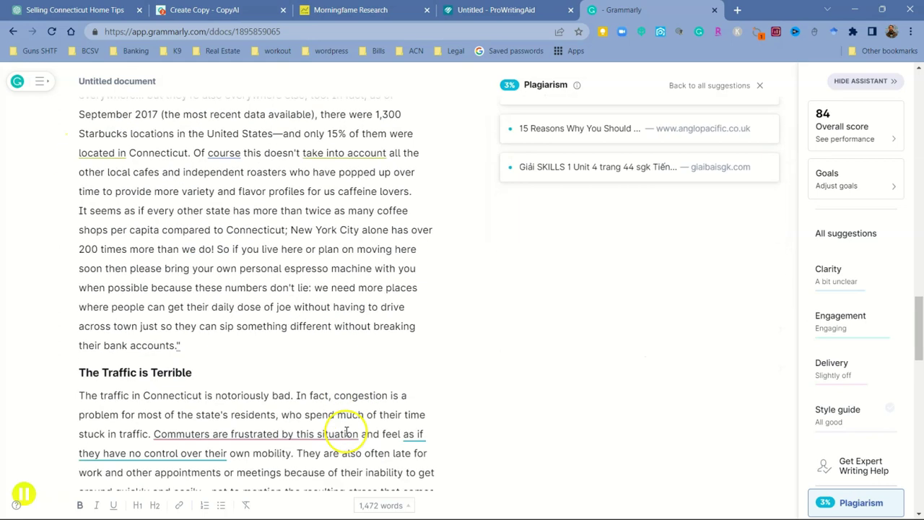
{"action": "scroll", "coordinate": [305, 404], "scroll_direction": "down", "scroll_amount": 8}
{"action": "scroll", "coordinate": [295, 398], "scroll_direction": "up", "scroll_amount": 7}
{"action": "scroll", "coordinate": [296, 394], "scroll_direction": "up", "scroll_amount": 15}
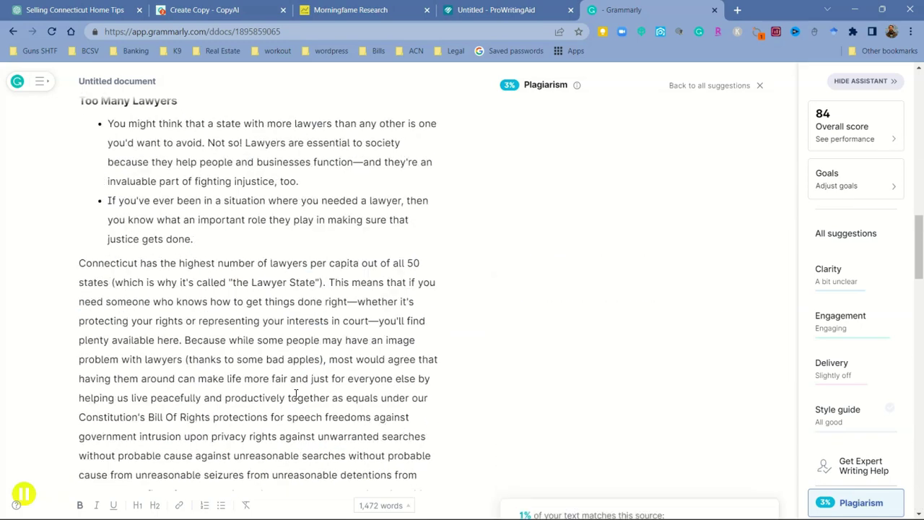
{"action": "scroll", "coordinate": [295, 393], "scroll_direction": "up", "scroll_amount": 3}
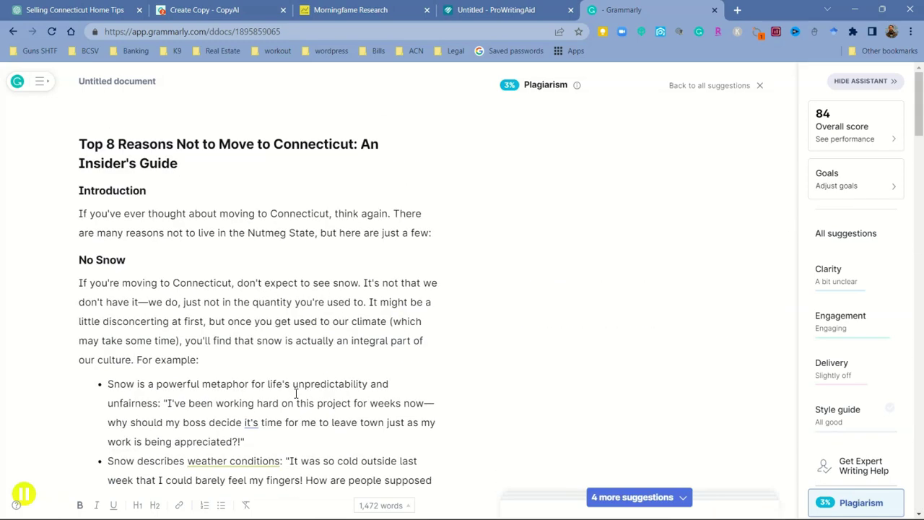
{"action": "scroll", "coordinate": [295, 394], "scroll_direction": "down", "scroll_amount": 10}
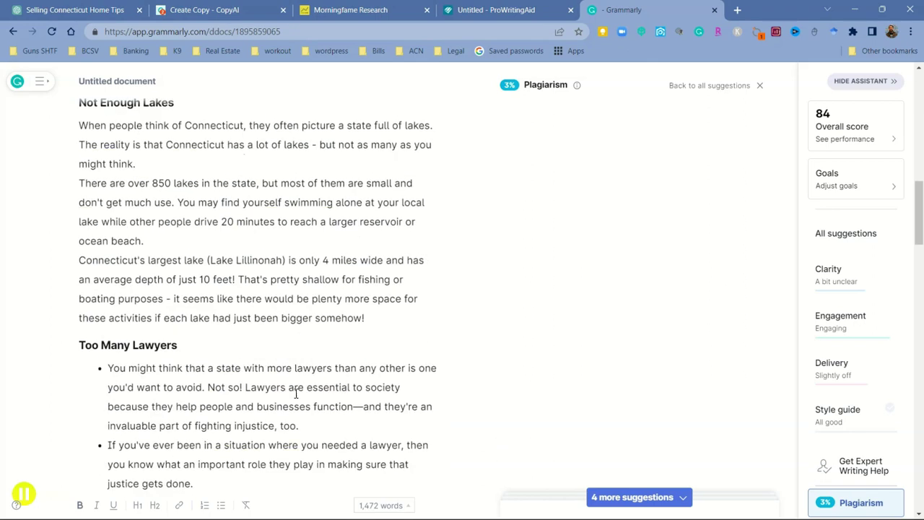
{"action": "scroll", "coordinate": [295, 393], "scroll_direction": "down", "scroll_amount": 6}
{"action": "scroll", "coordinate": [295, 393], "scroll_direction": "up", "scroll_amount": 5}
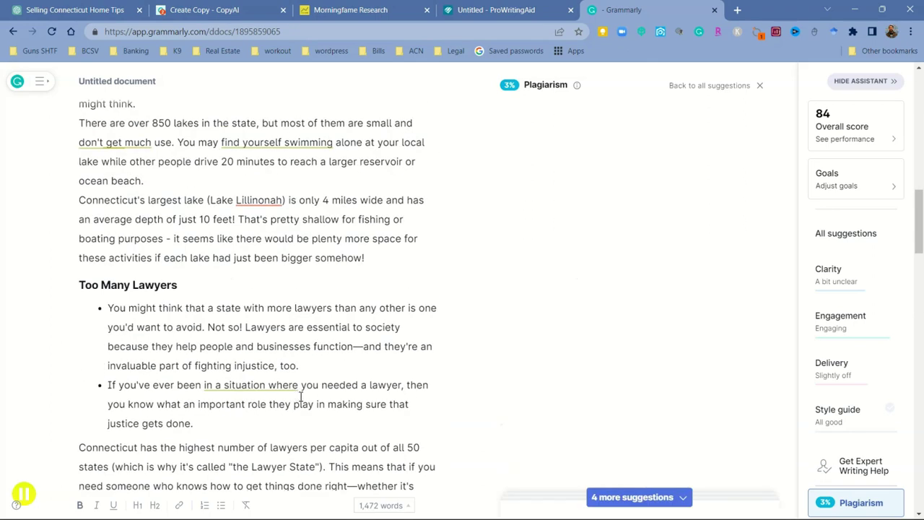
- Switch to Copy.ai, browse the Social Media Content templates, and close the template gallery without starting a project
{"action": "left_click", "coordinate": [204, 9]}
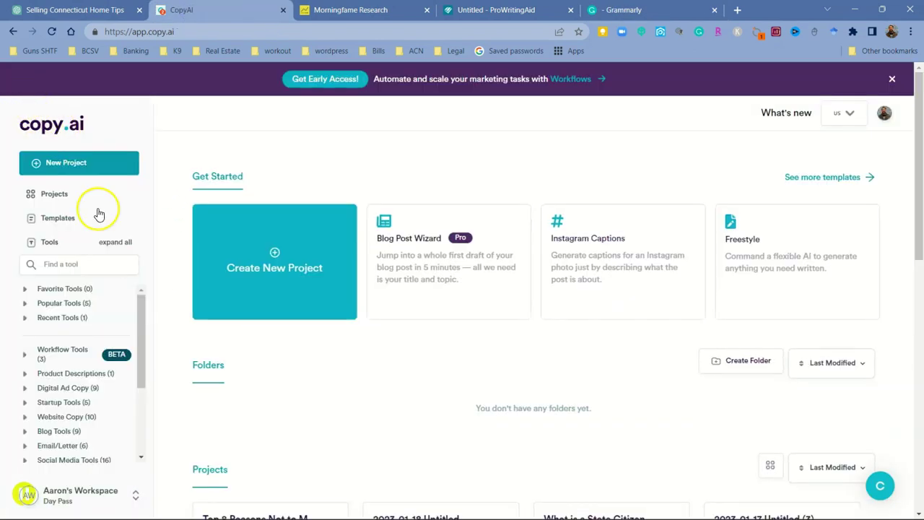
{"action": "left_click", "coordinate": [58, 219]}
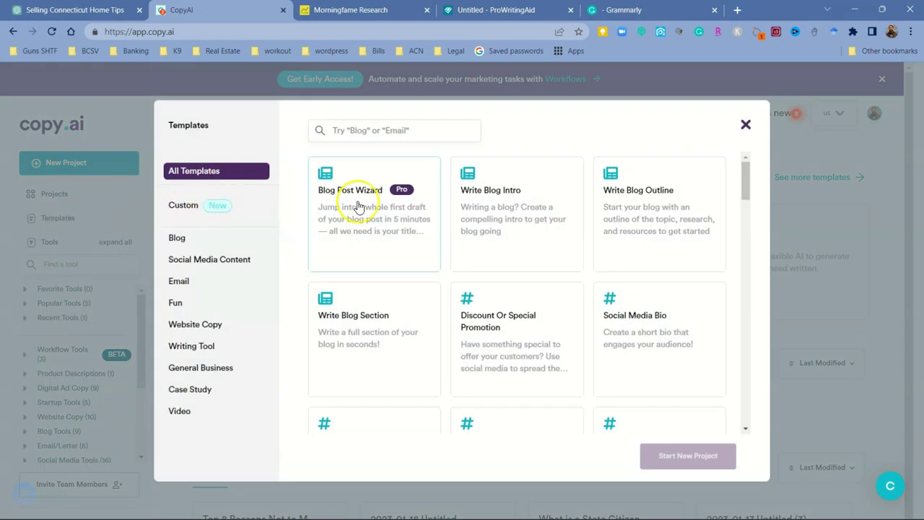
{"action": "left_click", "coordinate": [225, 265]}
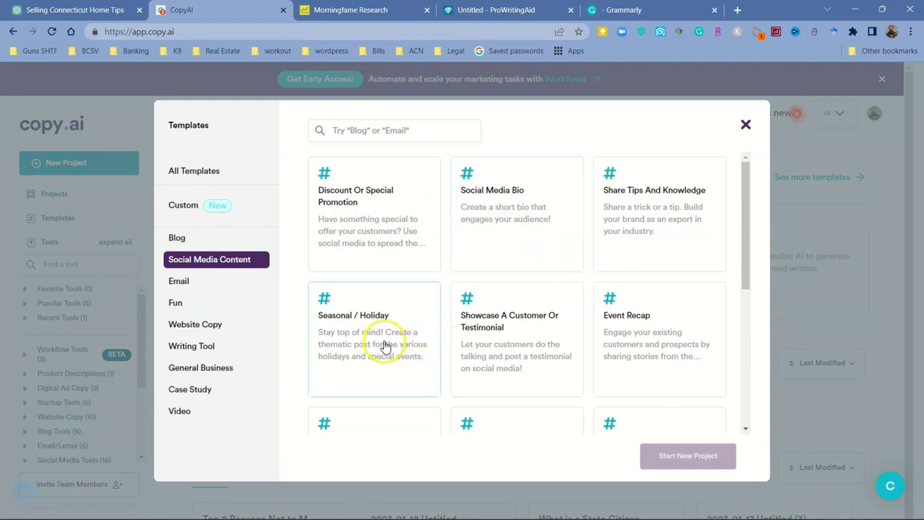
{"action": "scroll", "coordinate": [652, 344], "scroll_direction": "down", "scroll_amount": 4}
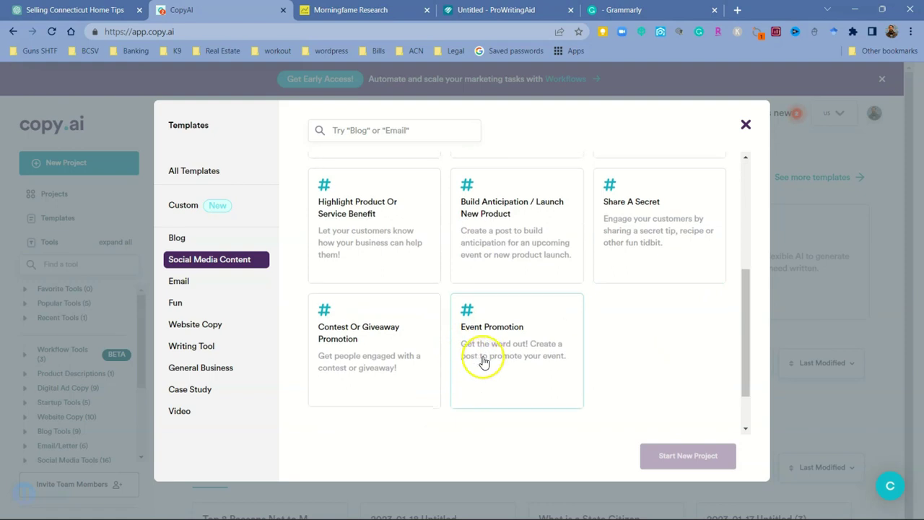
{"action": "scroll", "coordinate": [509, 361], "scroll_direction": "up", "scroll_amount": 2}
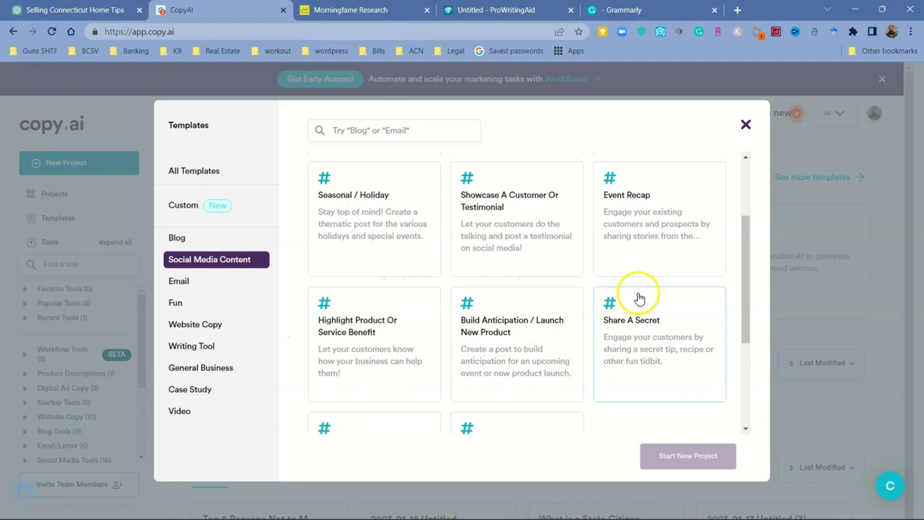
{"action": "left_click", "coordinate": [746, 125]}
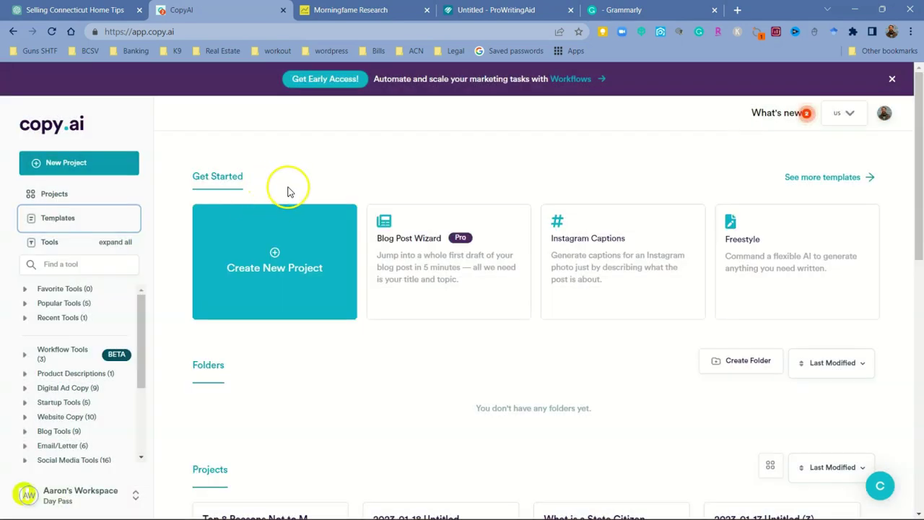
- Switch to the ChatGPT conversation and review the answers down to the end of "Top 8 Reasons Not to Move to Connecticut: An Insider's Guide"
{"action": "left_click", "coordinate": [101, 9]}
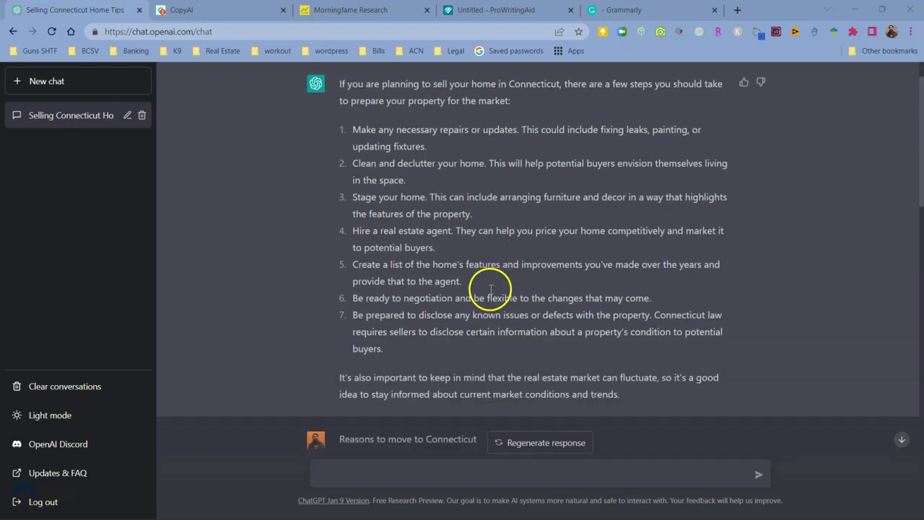
{"action": "scroll", "coordinate": [489, 289], "scroll_direction": "down", "scroll_amount": 8}
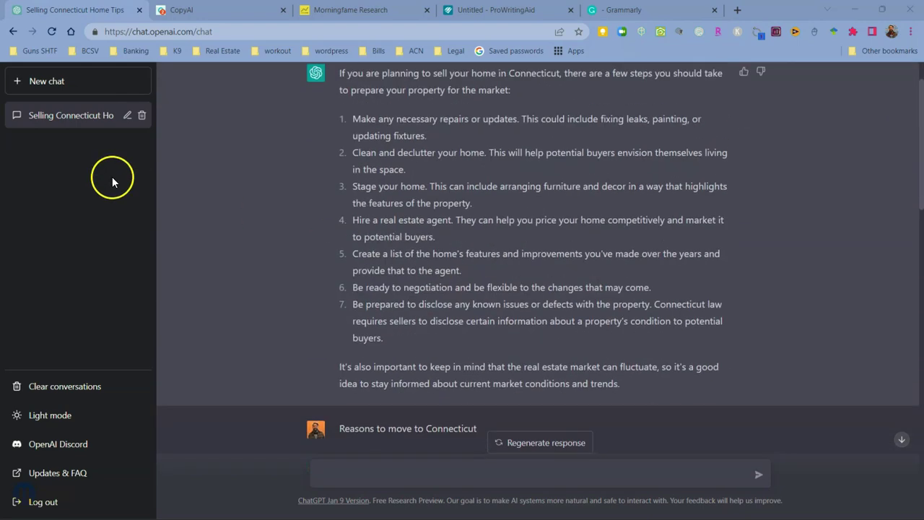
{"action": "scroll", "coordinate": [336, 265], "scroll_direction": "down", "scroll_amount": 8}
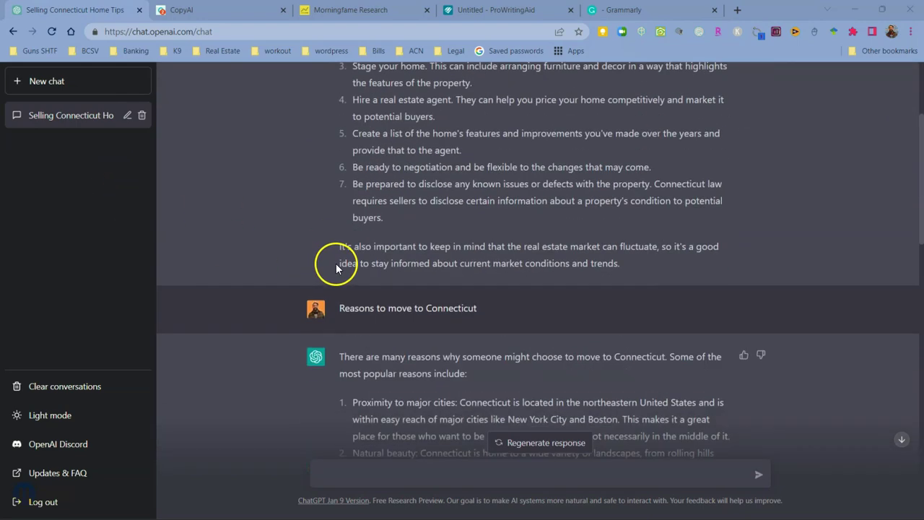
{"action": "scroll", "coordinate": [335, 267], "scroll_direction": "down", "scroll_amount": 3}
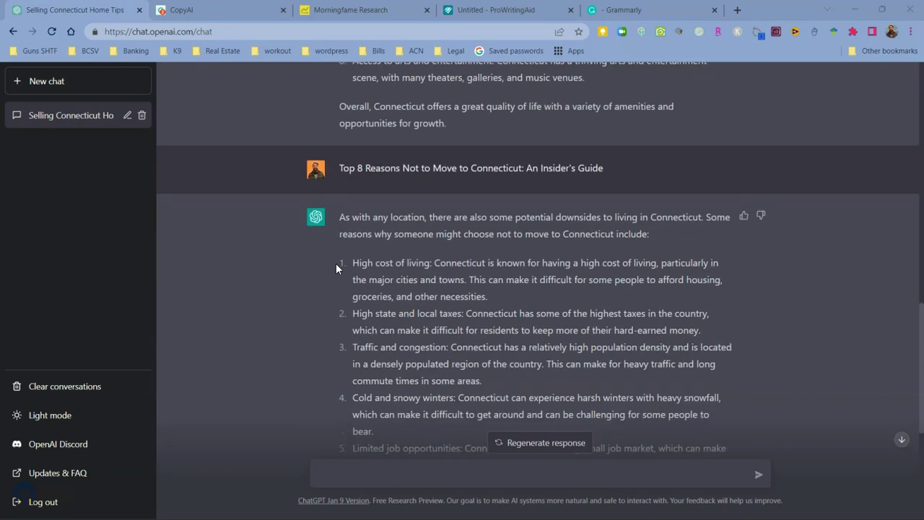
{"action": "scroll", "coordinate": [311, 278], "scroll_direction": "down", "scroll_amount": 2}
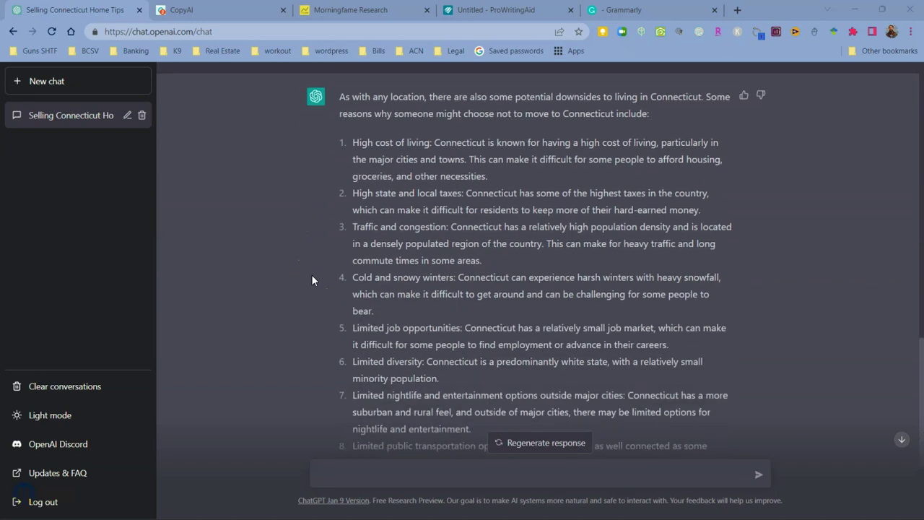
{"action": "scroll", "coordinate": [311, 277], "scroll_direction": "down", "scroll_amount": 3}
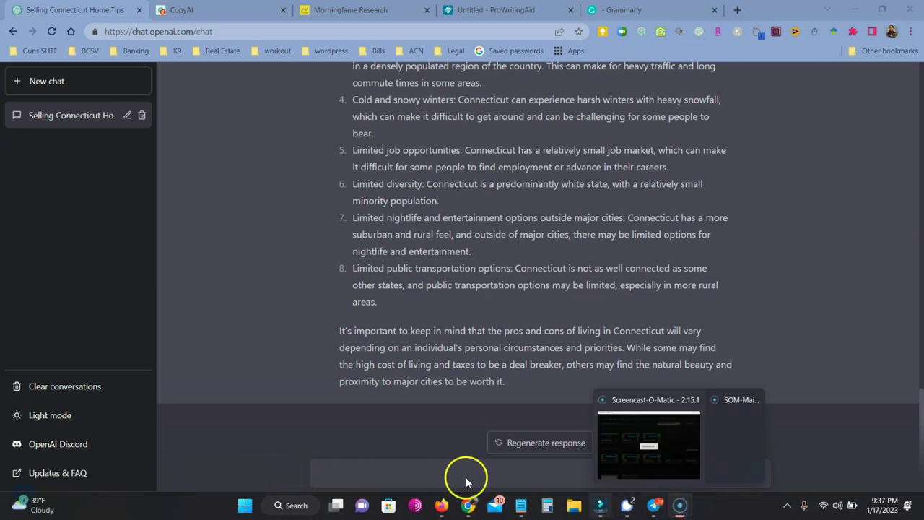
{"action": "left_click", "coordinate": [734, 434]}
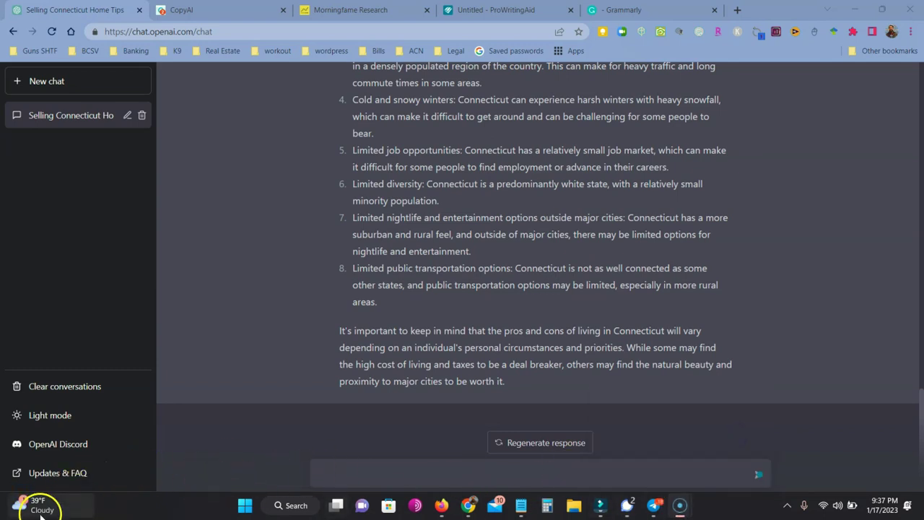